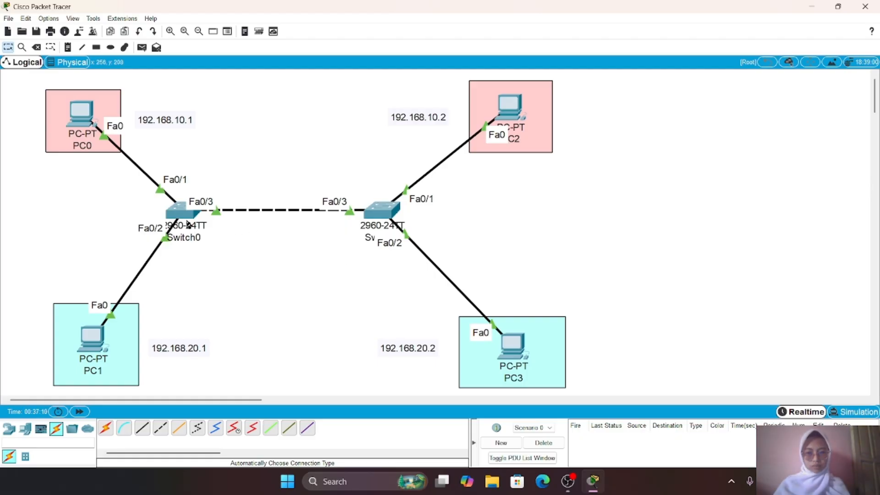
Open Switch0's command line and enter global configuration mode with en and conf t
mouse_move(183, 219)
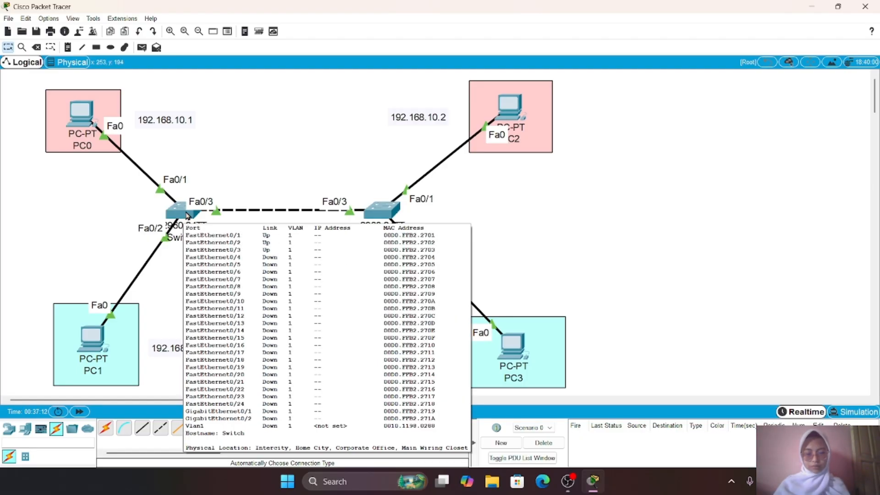
click(187, 216)
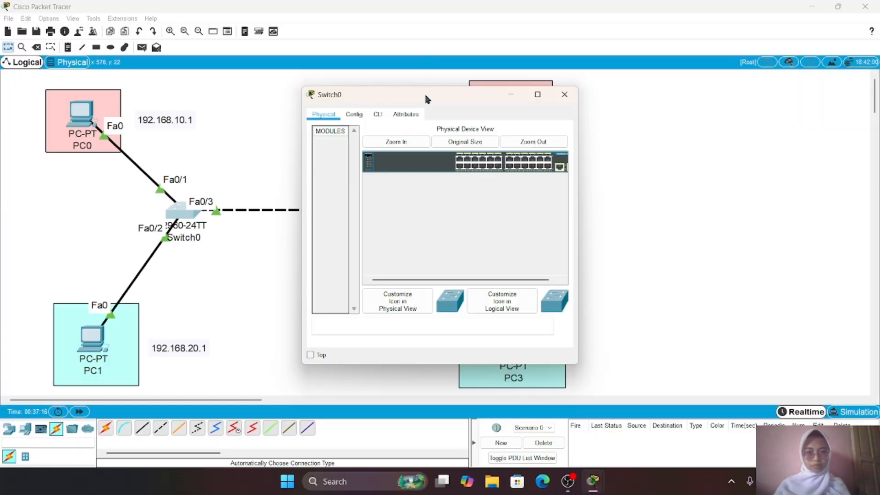
drag(424, 95, 700, 96)
click(651, 112)
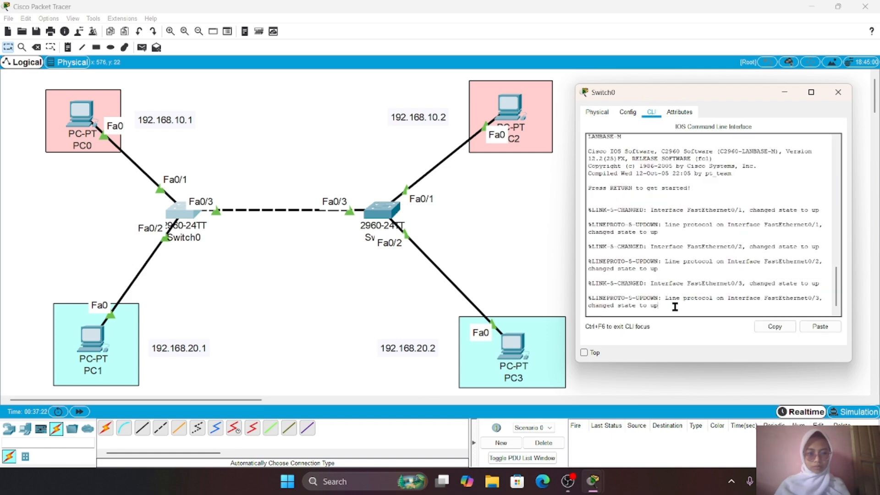
key(Return)
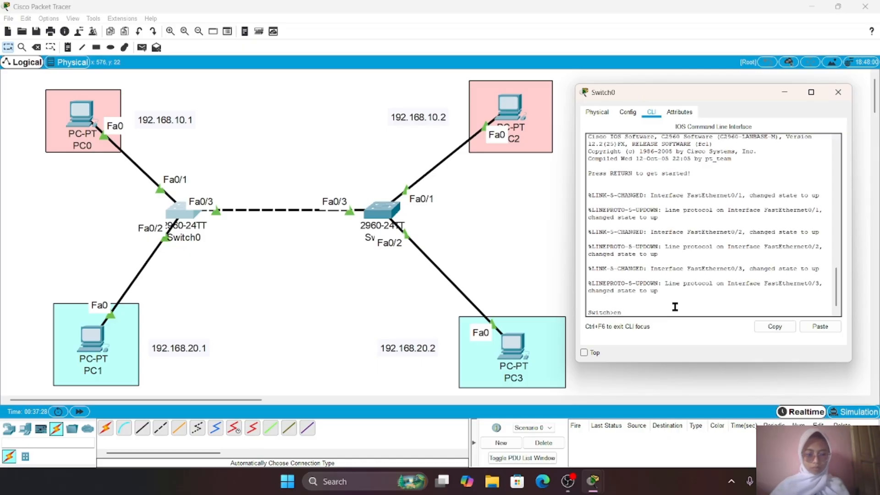
key(Return)
text(ch#c)
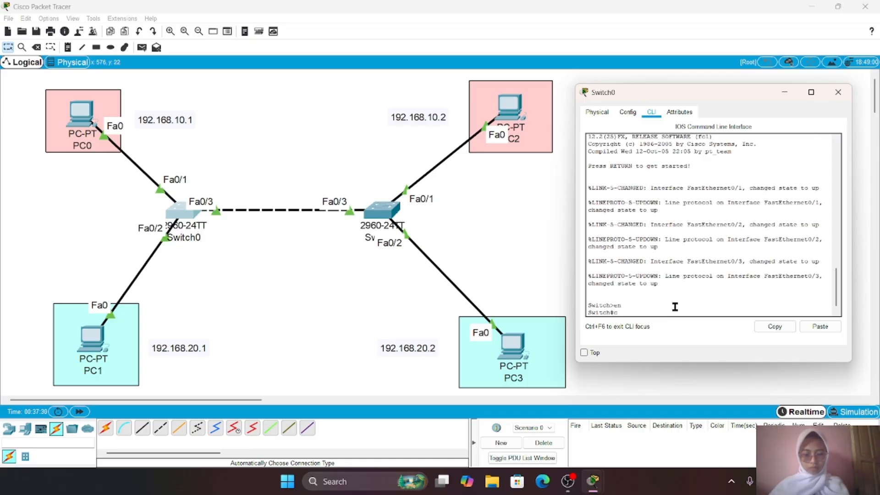
text(onf t)
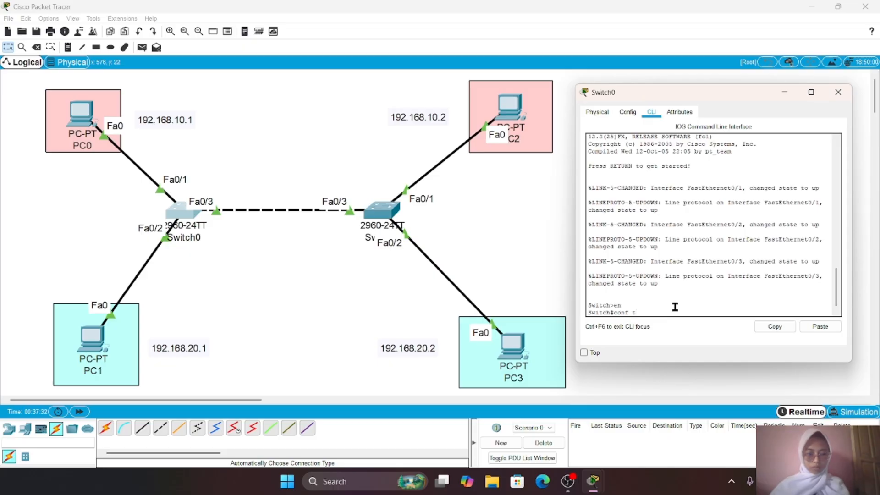
key(Return)
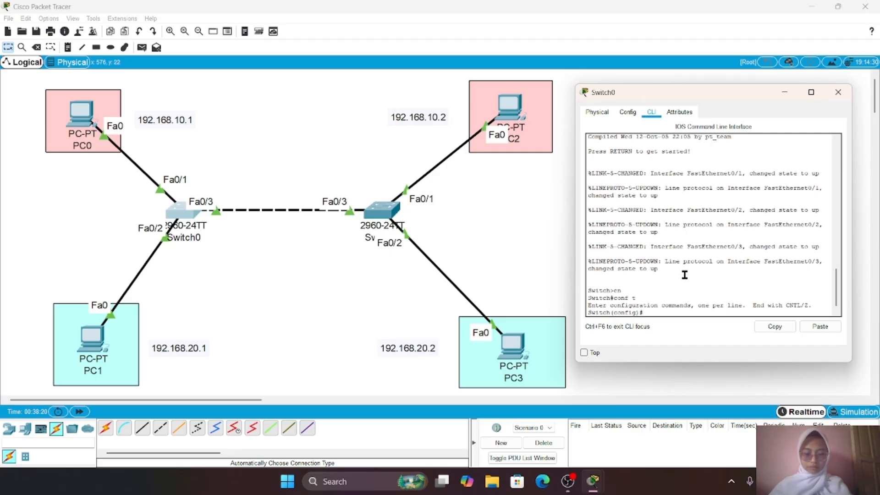
Create VLAN 10 on Switch0 and name it SALES
text(v1)
text(an 10)
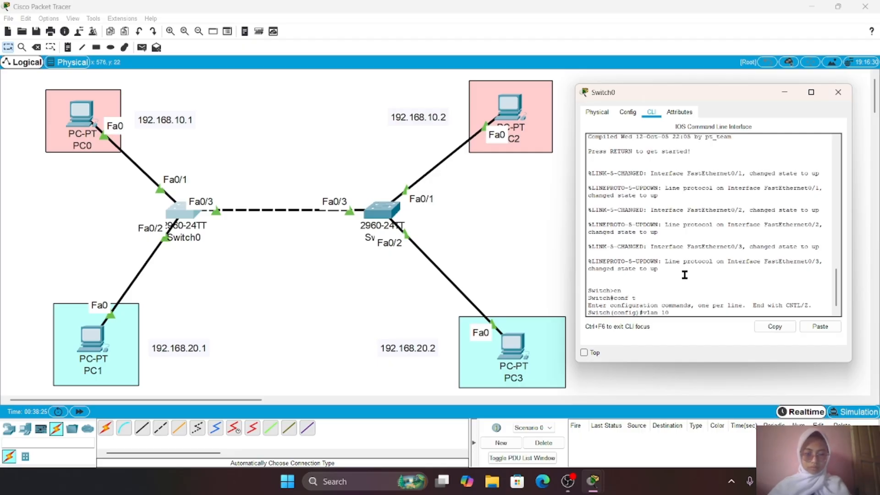
key(Return)
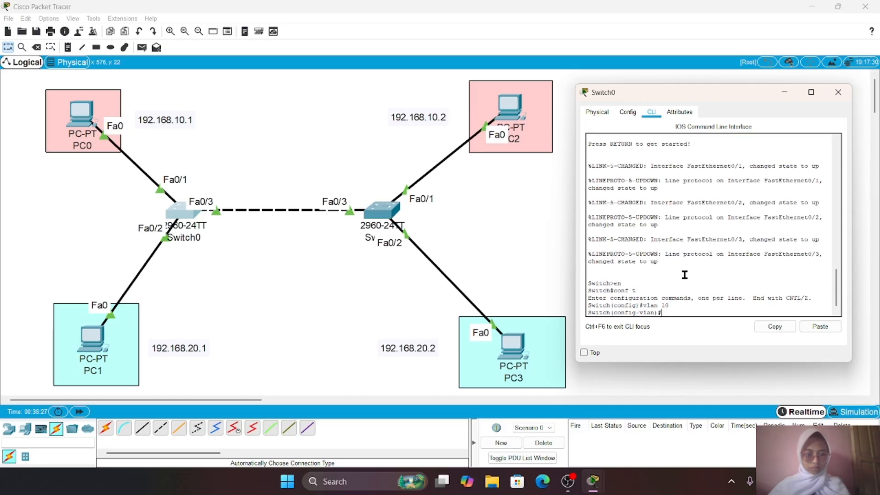
text(name)
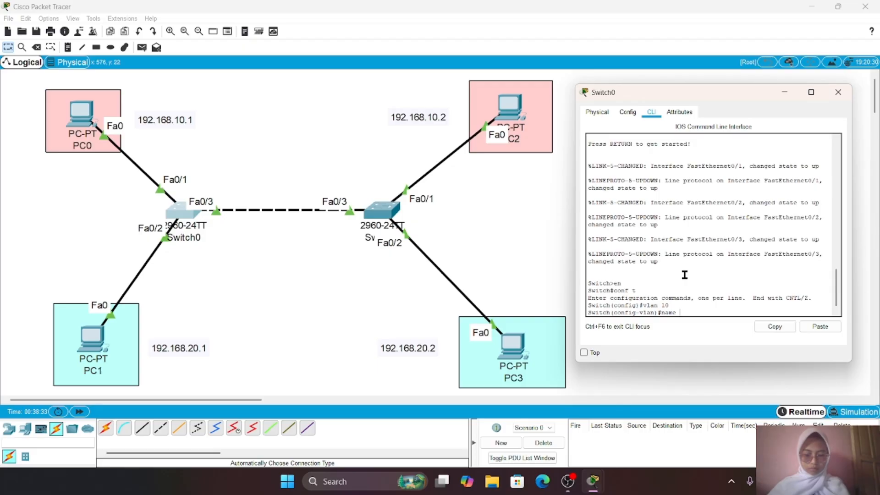
text(SAK)
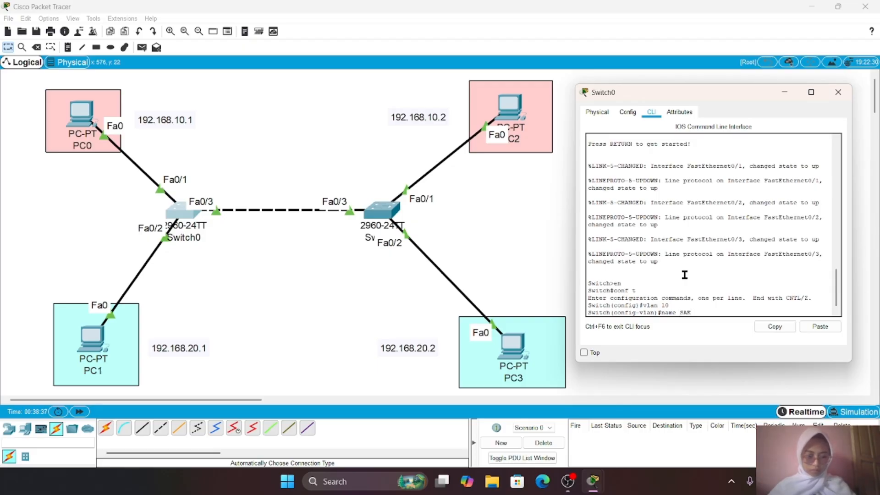
key(BackSpace)
text(LES)
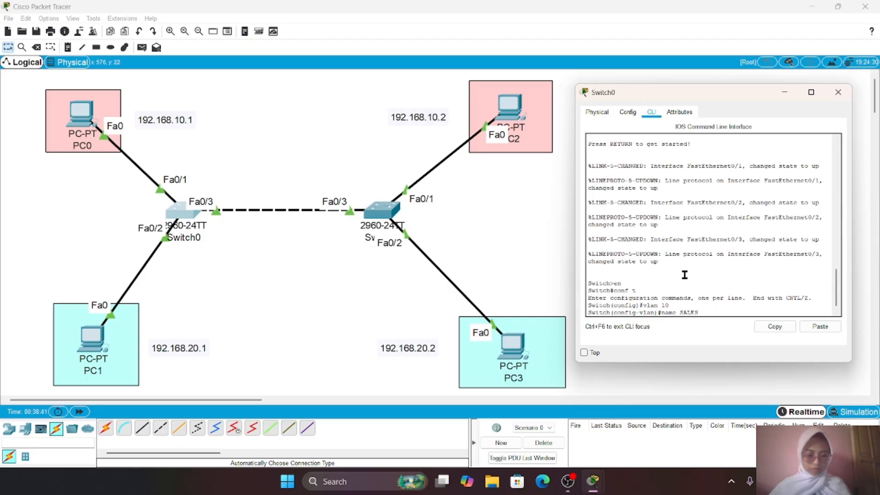
key(Return)
Create VLAN 20 on Switch0, enter HR as its name, and close the switch's window
text(vlan 10)
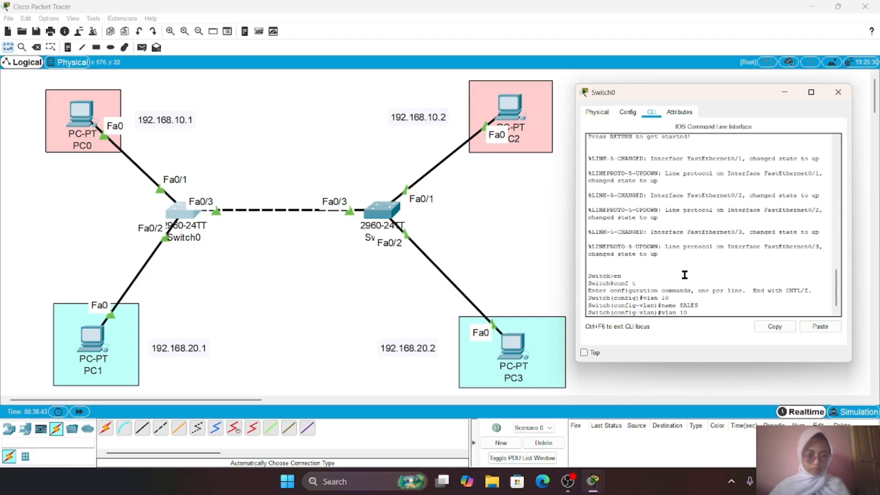
key(BackSpace)
key(BackSpace)
text(20)
key(Return)
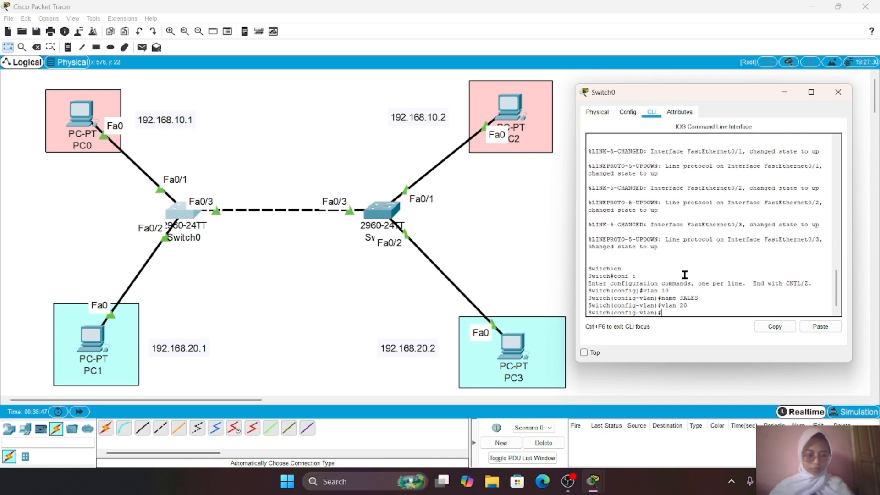
text(name SAL)
key(BackSpace)
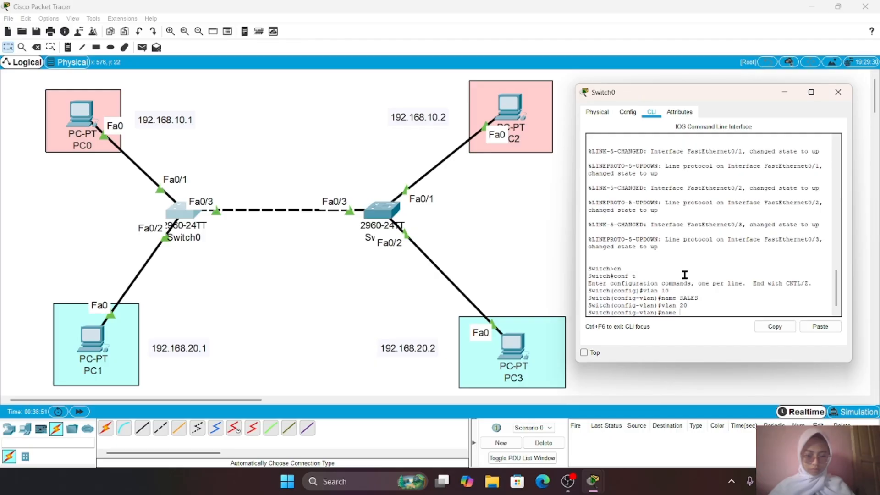
text(HR)
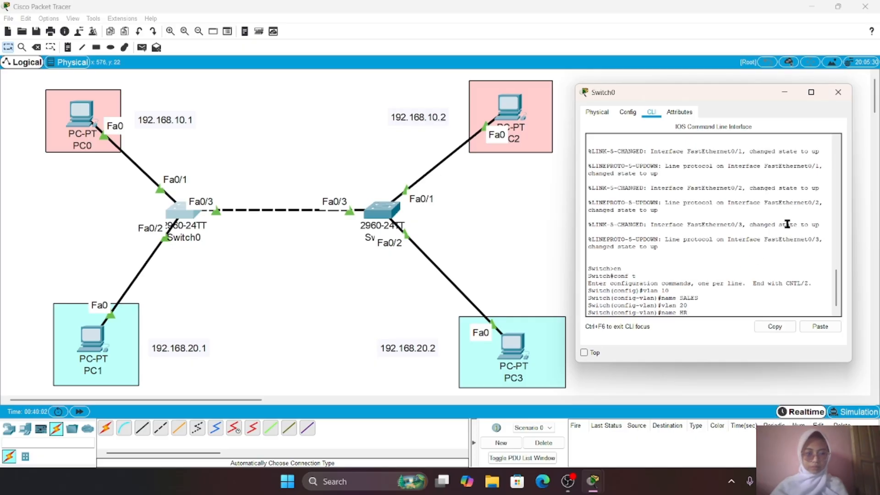
click(841, 93)
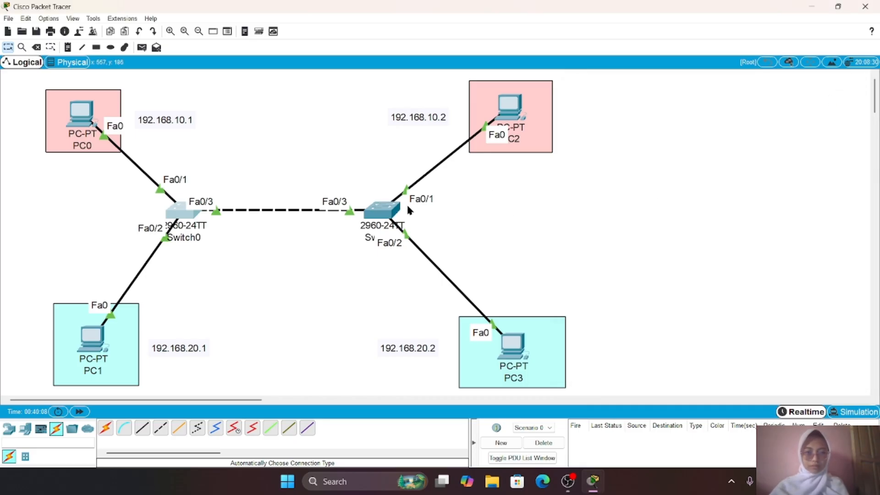
Open Switch1's command line and enter global configuration mode with en and conf t
click(386, 216)
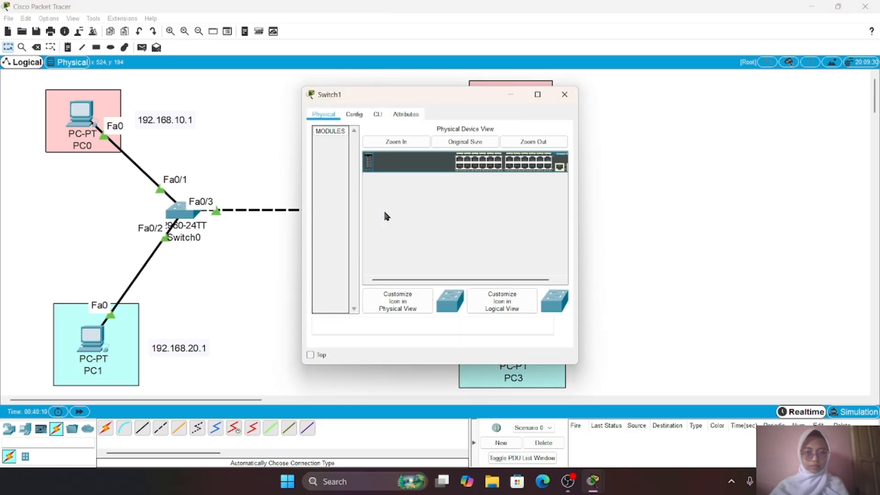
drag(438, 102, 721, 98)
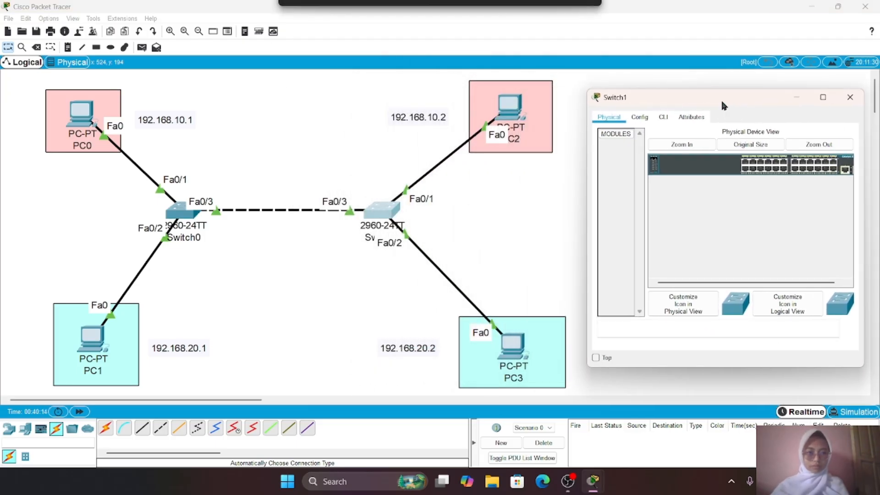
click(663, 117)
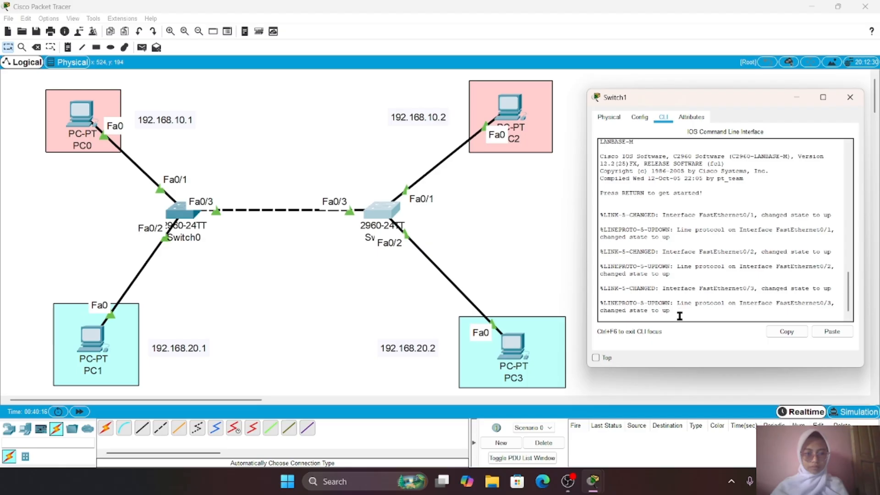
key(Return)
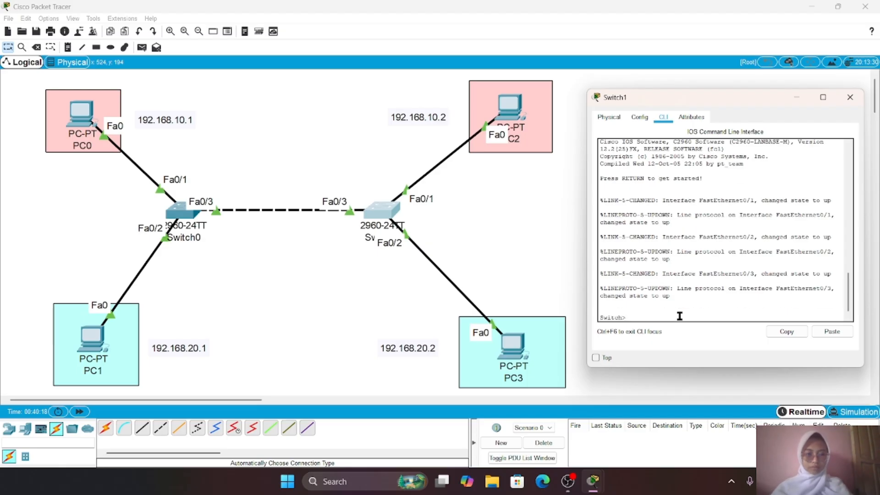
text(en)
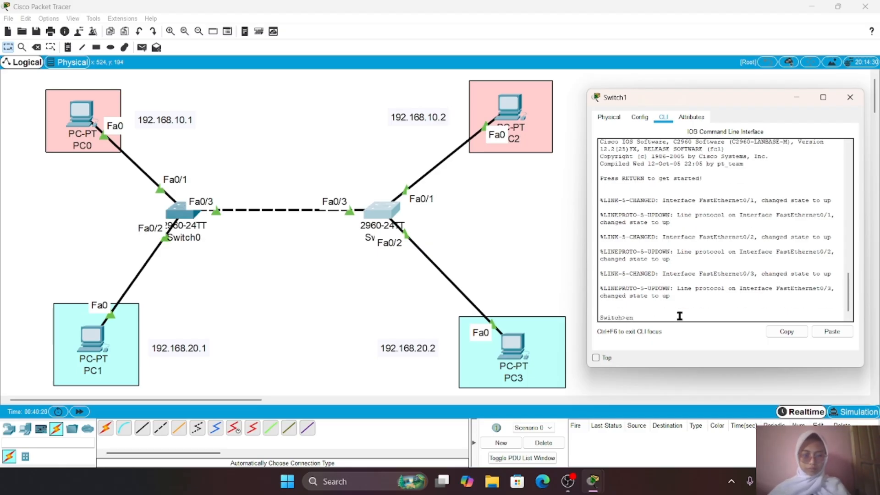
key(Return)
text(ch#)
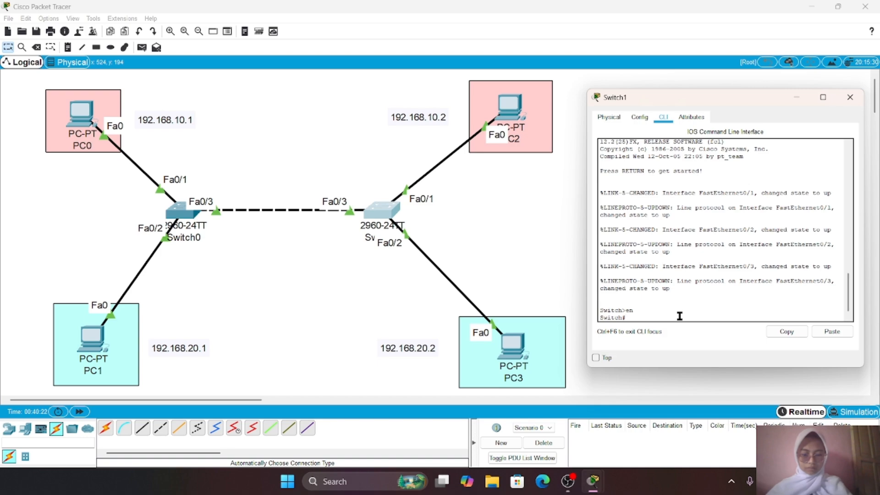
text(onf t)
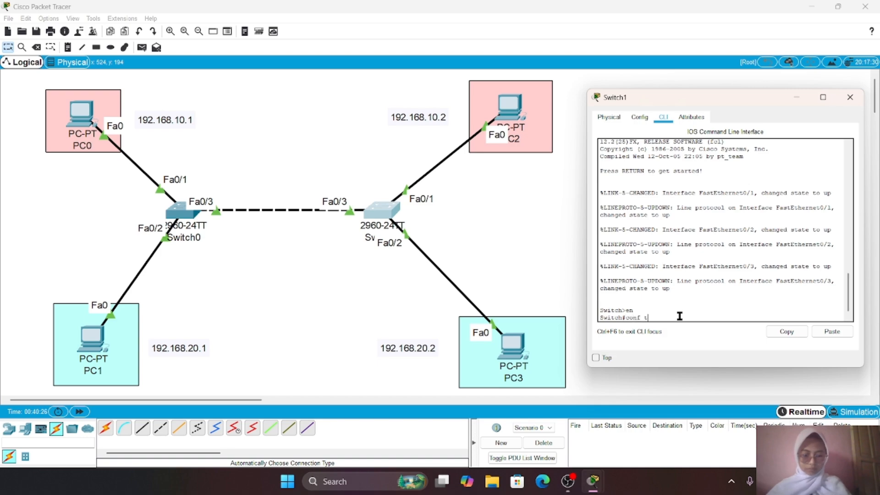
key(Return)
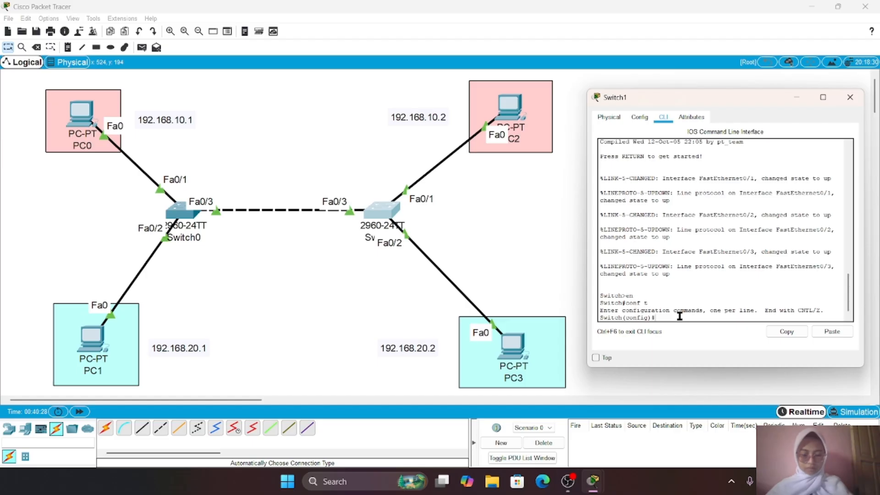
Create VLAN 10 on Switch1 and name it SALES
text(vlan 1)
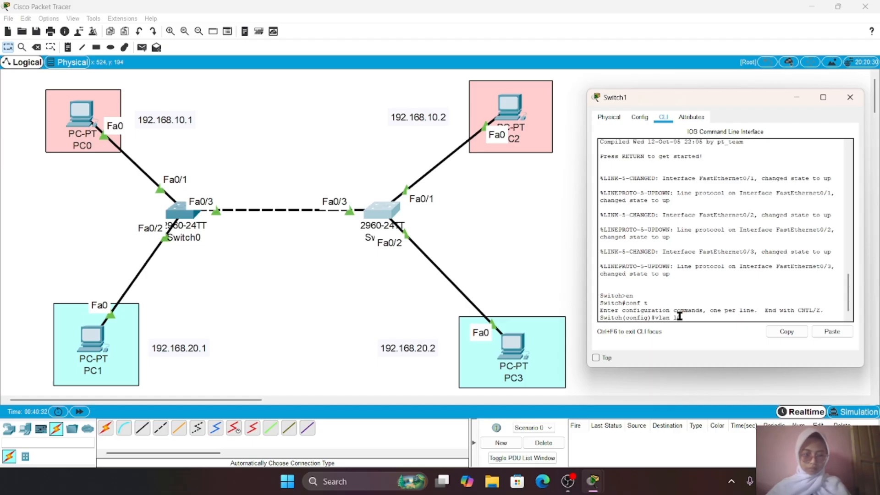
text(0)
key(Return)
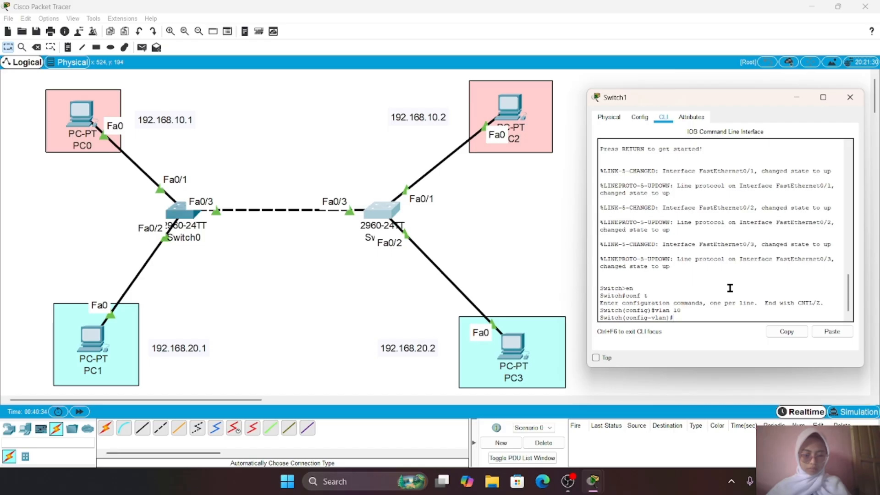
text(name SA)
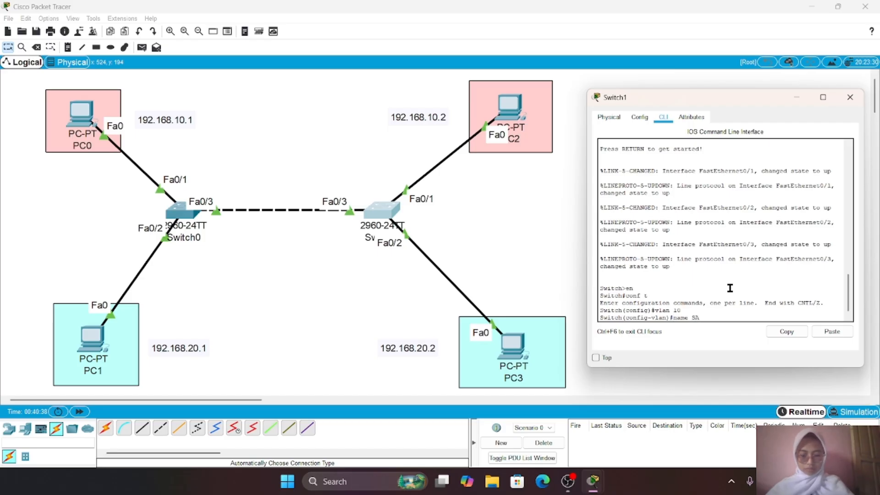
text(LES)
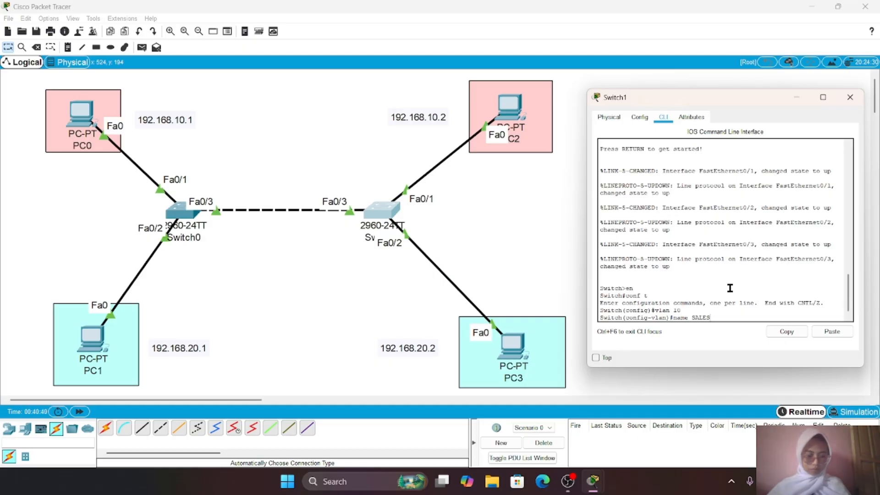
key(Return)
Create VLAN 20 on Switch1, name it HR, and close the switch's window
text(vlan )
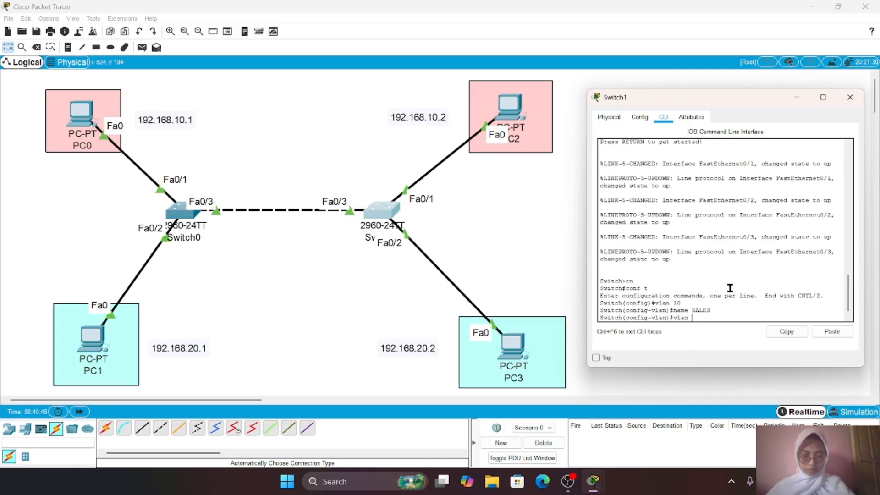
text(1 20)
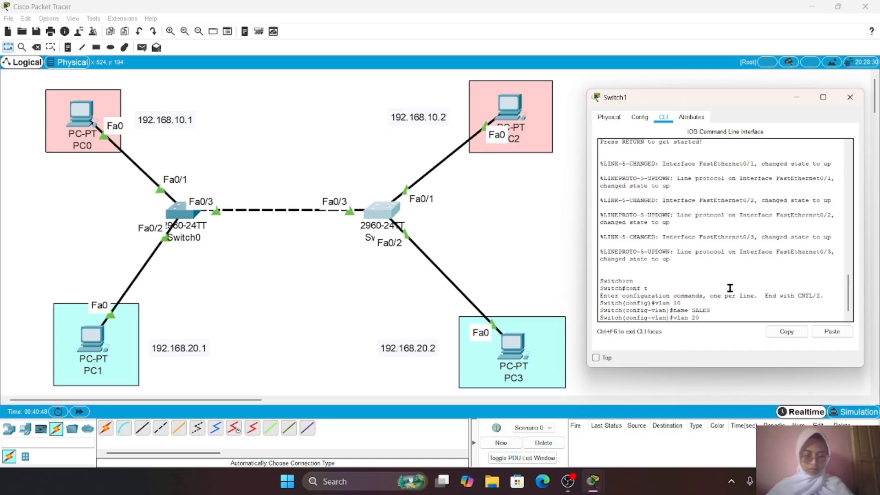
key(Return)
text(name SALES)
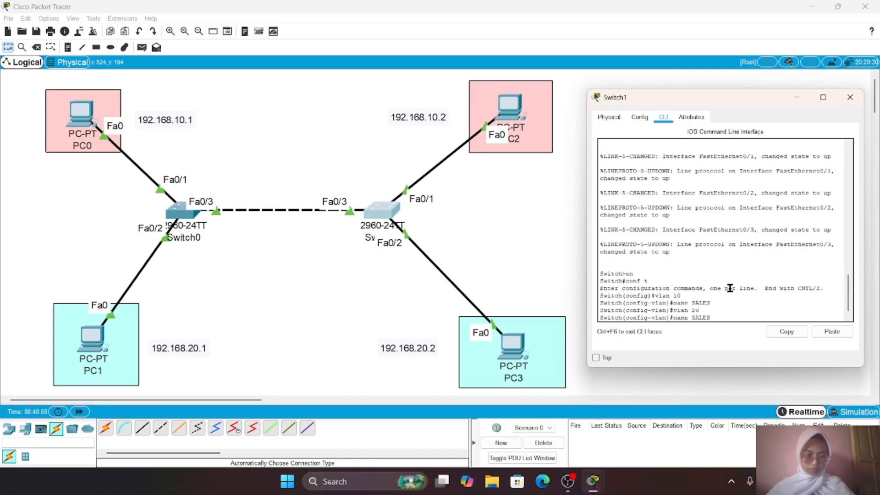
key(BackSpace)
key(BackSpace)
key(BackSpace)
key(BackSpace)
key(BackSpace)
text(HR)
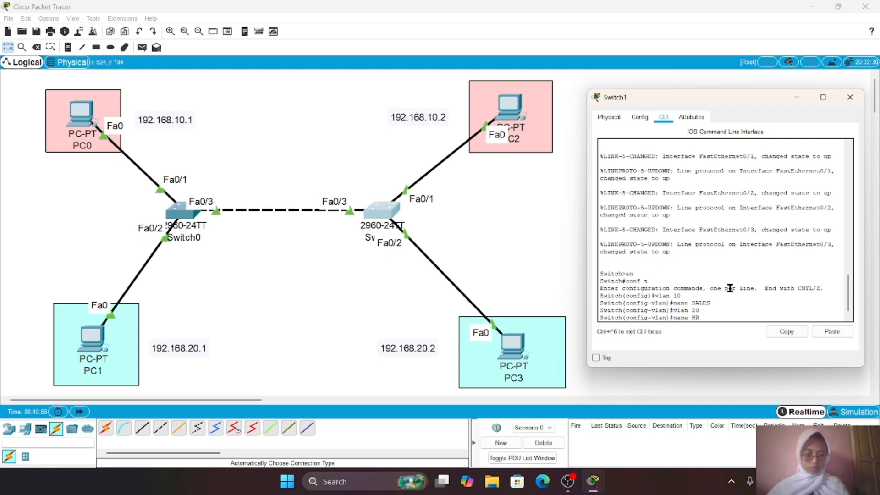
key(Return)
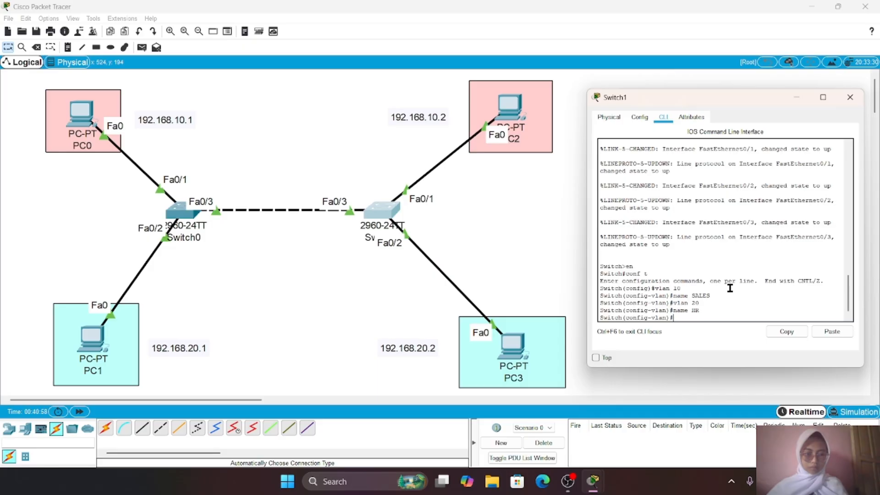
click(850, 97)
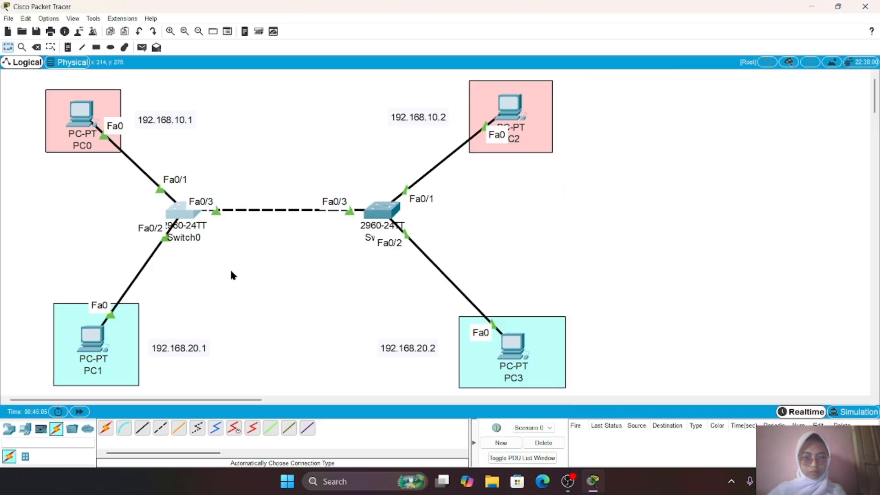
Open Switch0's command line and put interface fa0/1 into access mode with int fa0/1 and sw mo acc
click(185, 216)
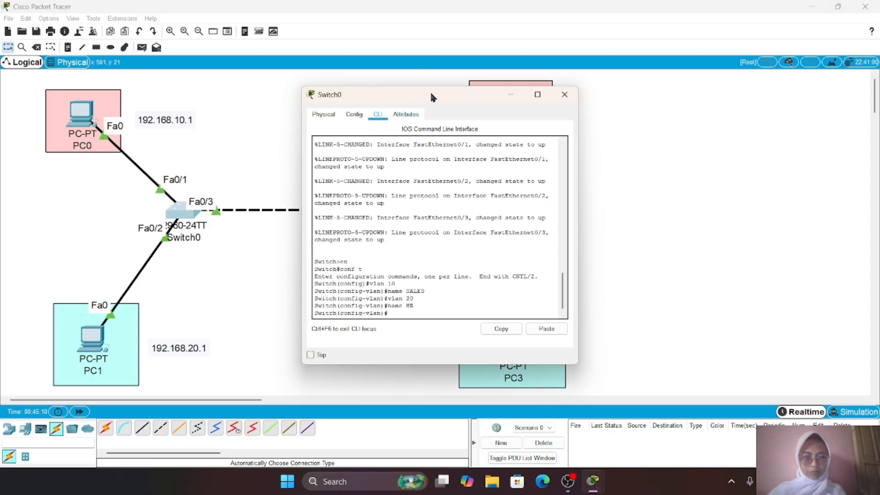
drag(431, 94, 715, 91)
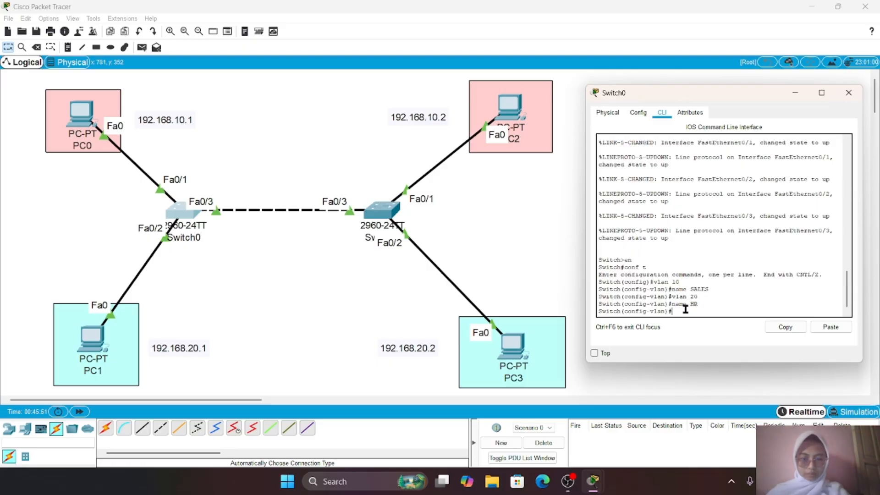
text(int f)
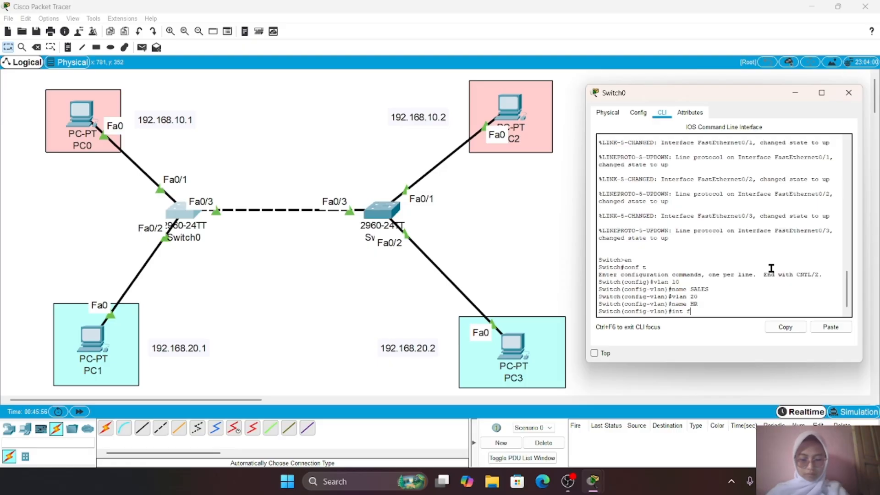
text(a0/1)
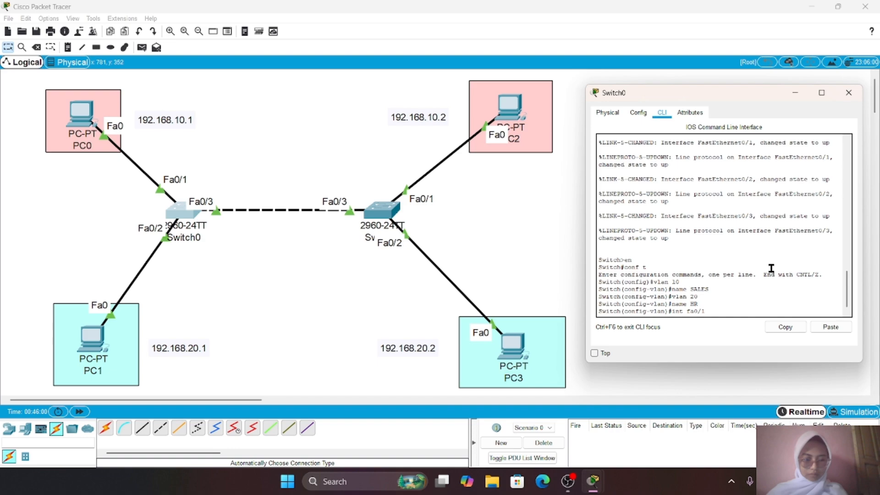
key(Return)
text(sw)
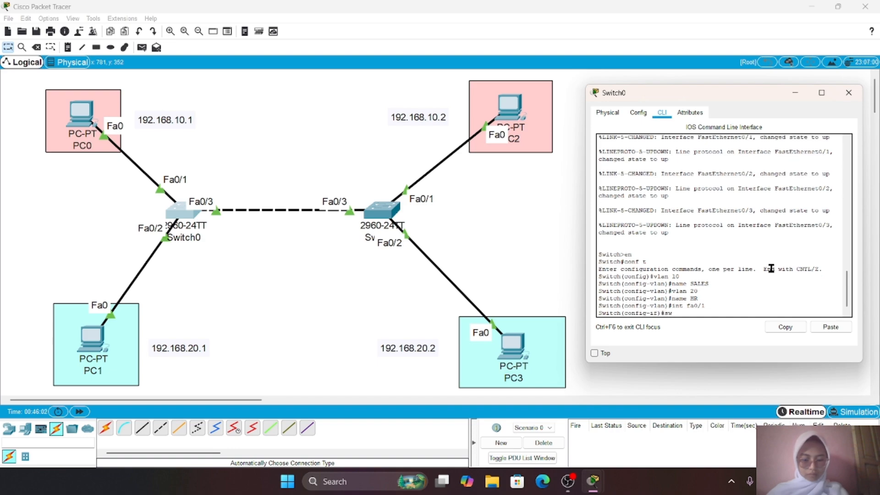
text( mo acc)
key(Return)
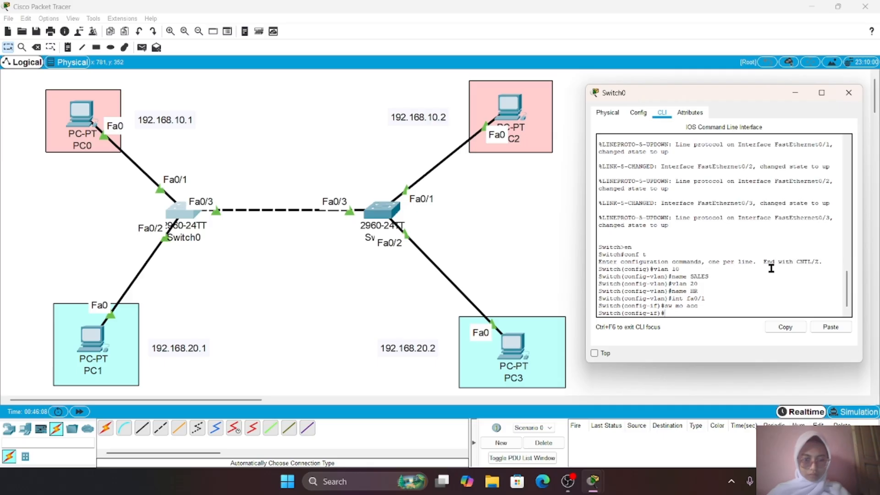
Assign Switch0's interface fa0/1 to VLAN 10 with sw acc vlan 10
text(sw acc)
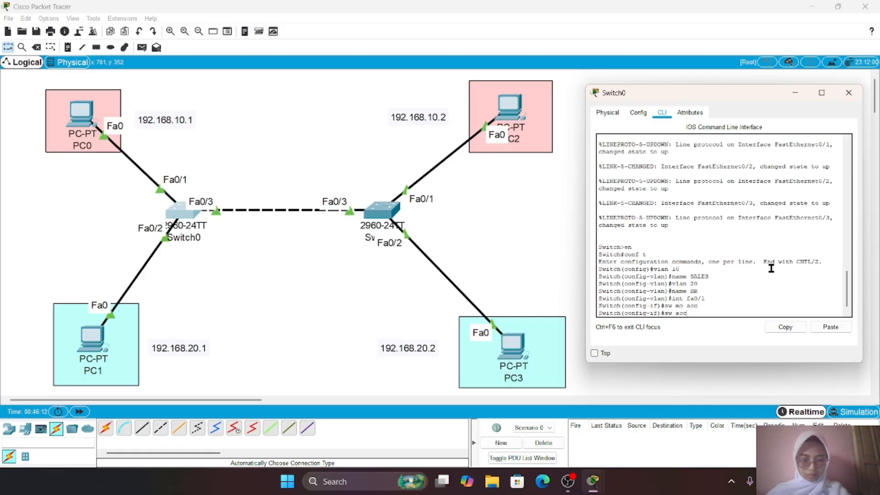
text( vlan)
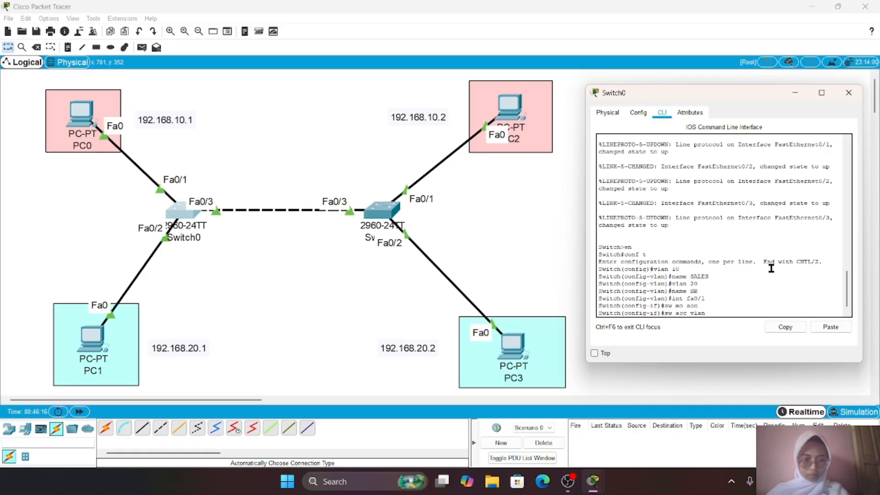
text( 10)
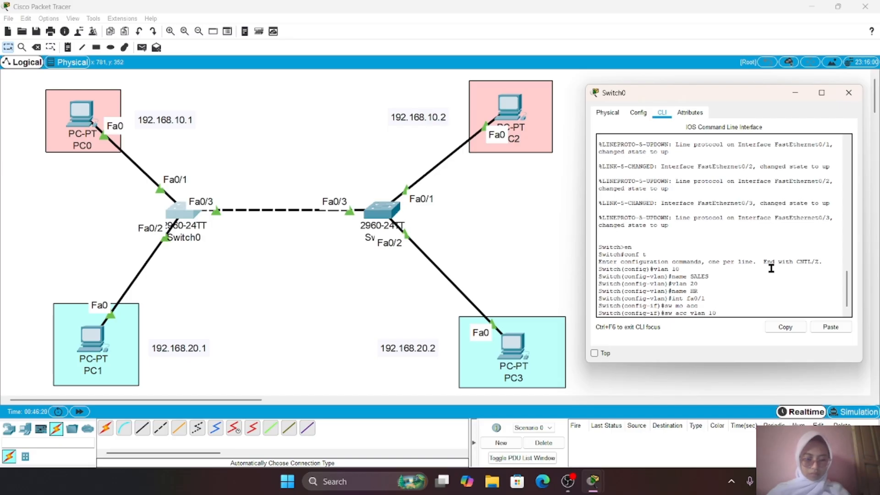
key(Return)
Enter interface fa0/2 on Switch0 and set it to access mode with sw mo acc
key(Up)
key(Up)
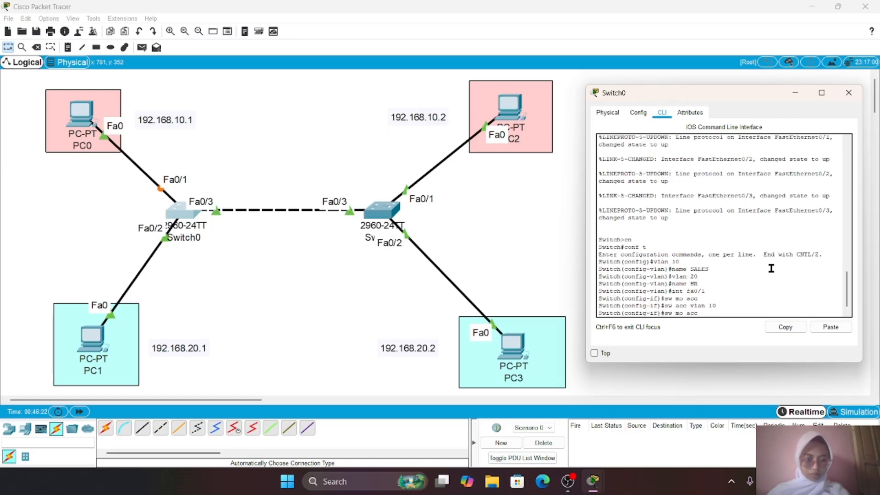
key(Up)
key(BackSpace)
text(2)
key(Return)
key(Up)
key(Up)
key(Up)
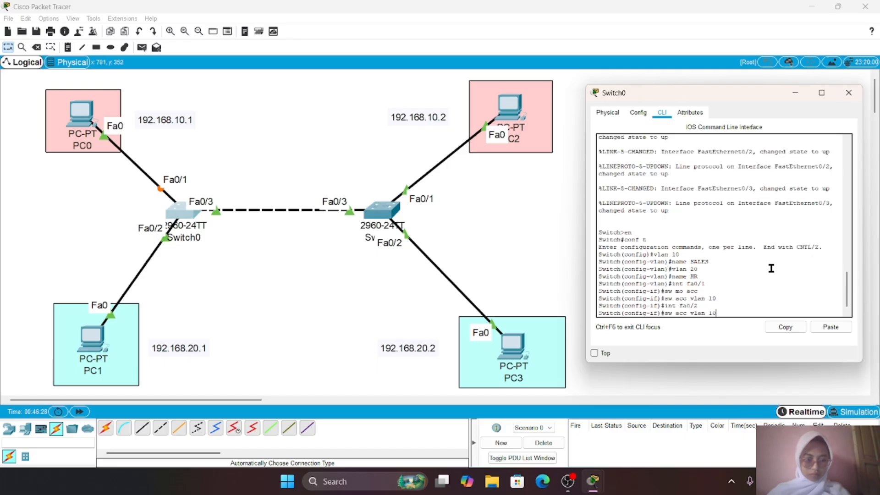
key(Return)
Assign Switch0's interface fa0/2 to VLAN 20 with sw acc vlan 20, and close the switch's window
key(Up)
key(Up)
key(Up)
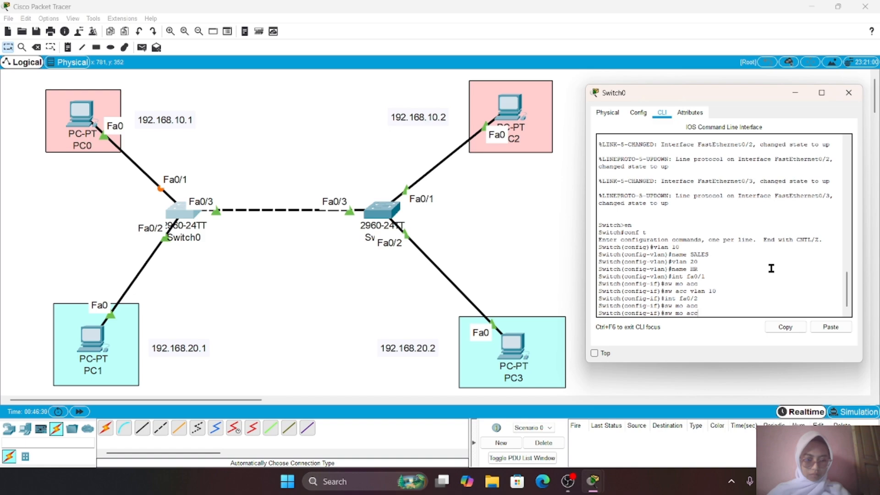
key(BackSpace)
key(BackSpace)
text(20)
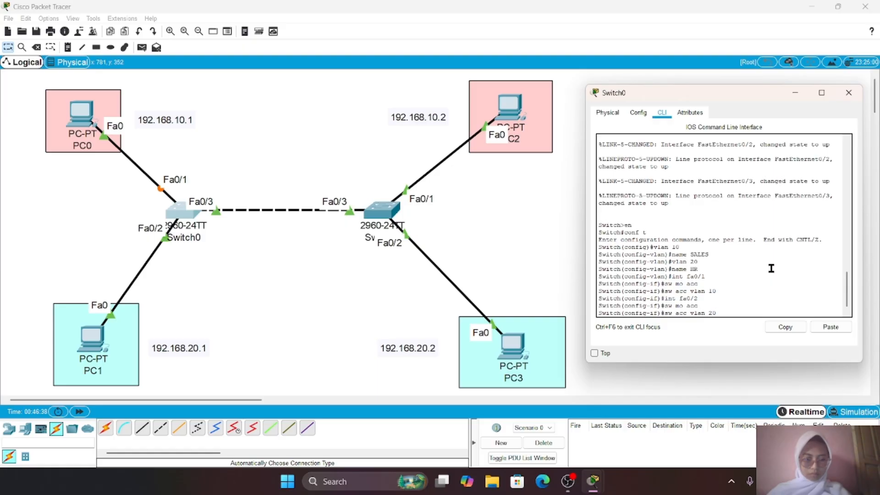
key(Return)
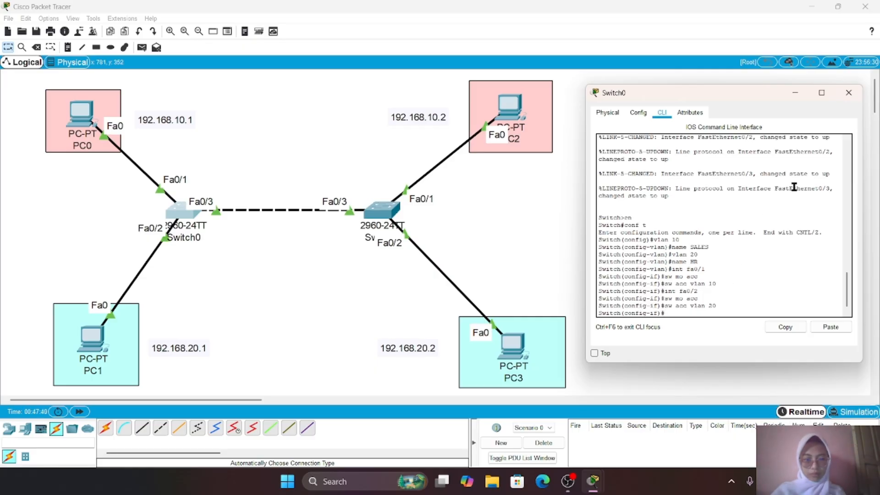
click(855, 97)
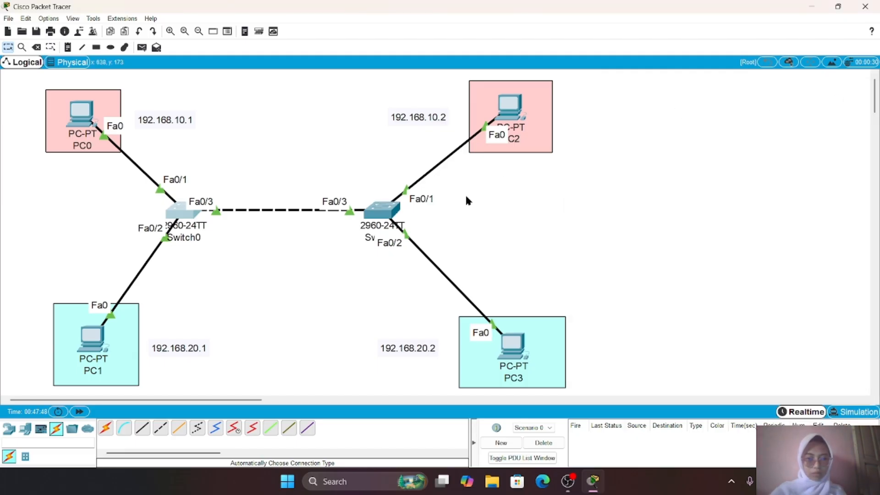
Open Switch1's command line and put interface fa0/1 into access mode with int fa0/1 and sw mo acc
click(381, 212)
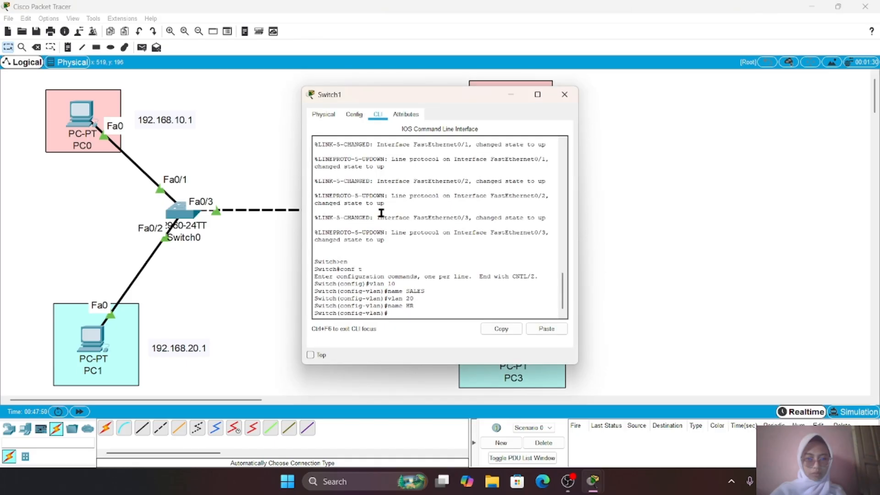
drag(471, 96, 746, 85)
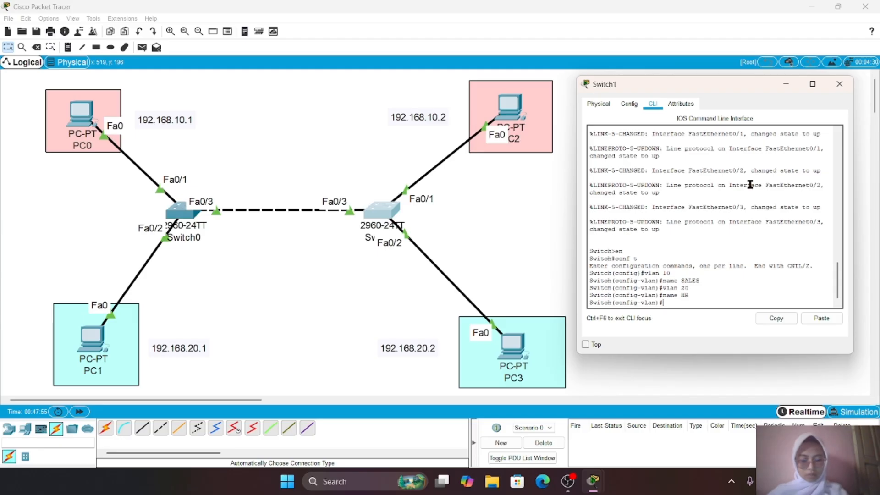
text(int fa)
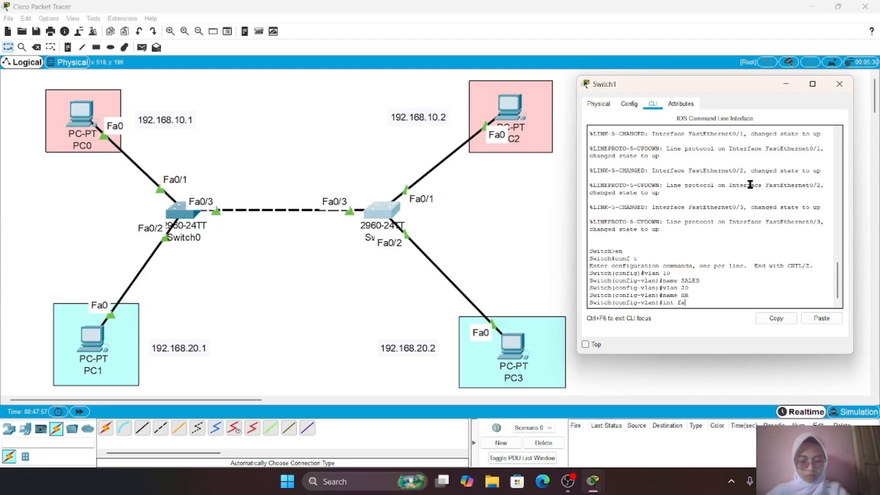
text(0/1)
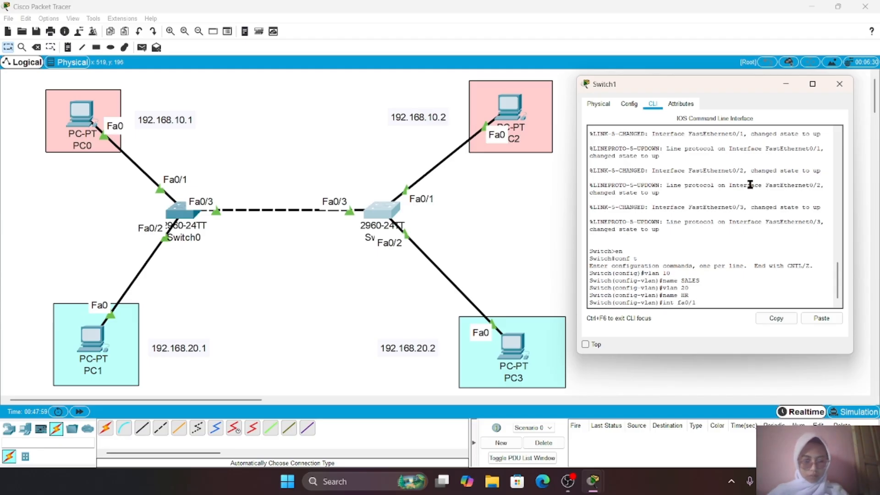
key(Return)
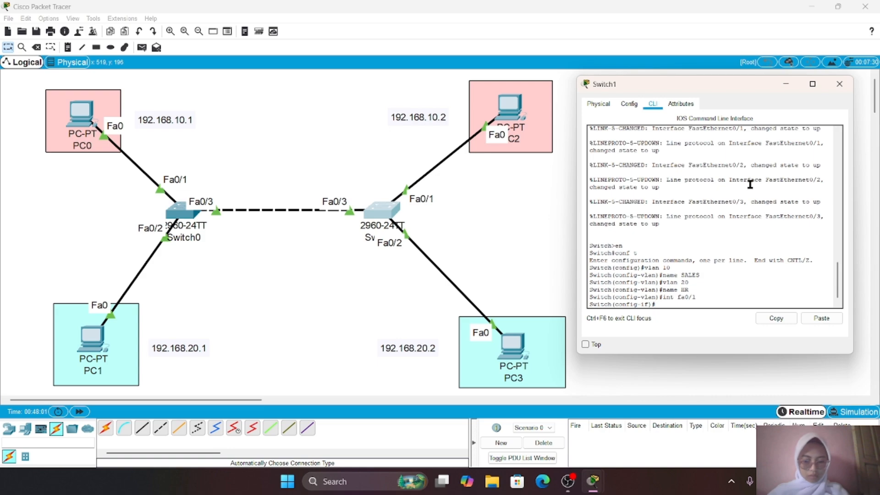
text(sw mo acc)
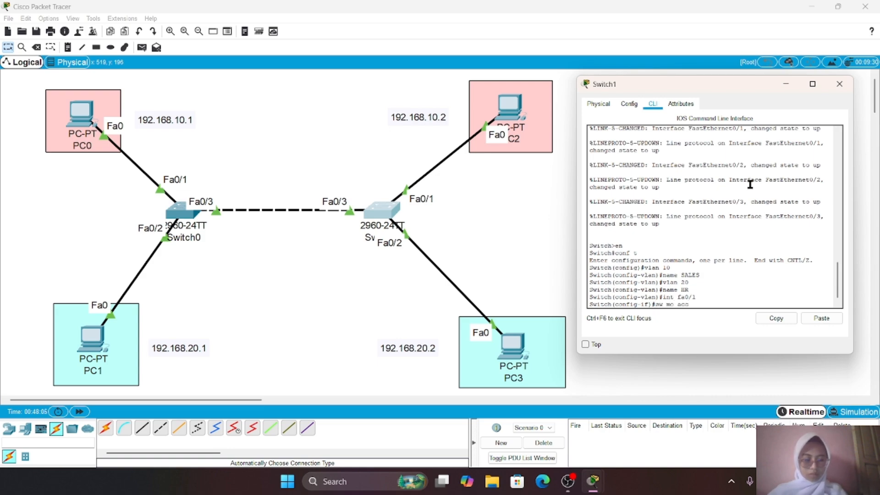
key(Return)
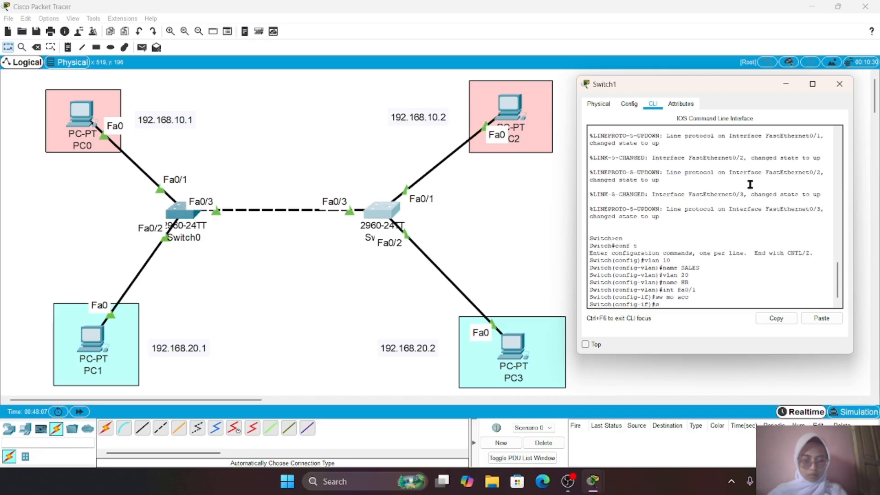
Assign Switch1's interface fa0/1 to VLAN 10 with sw acc vlan 10
text(sw a)
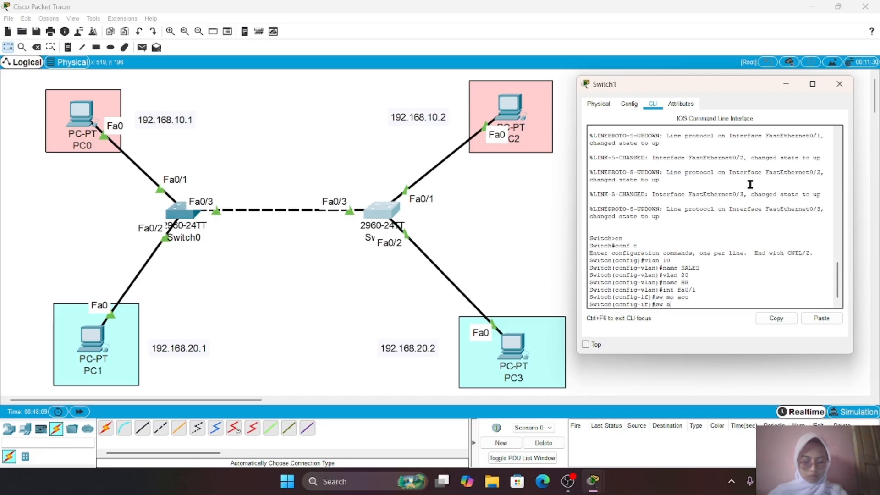
text(cc v)
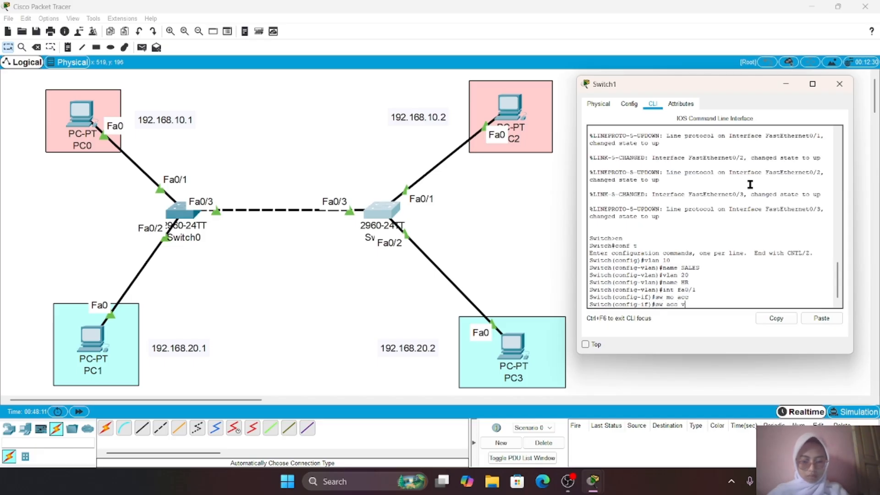
text(lan 1)
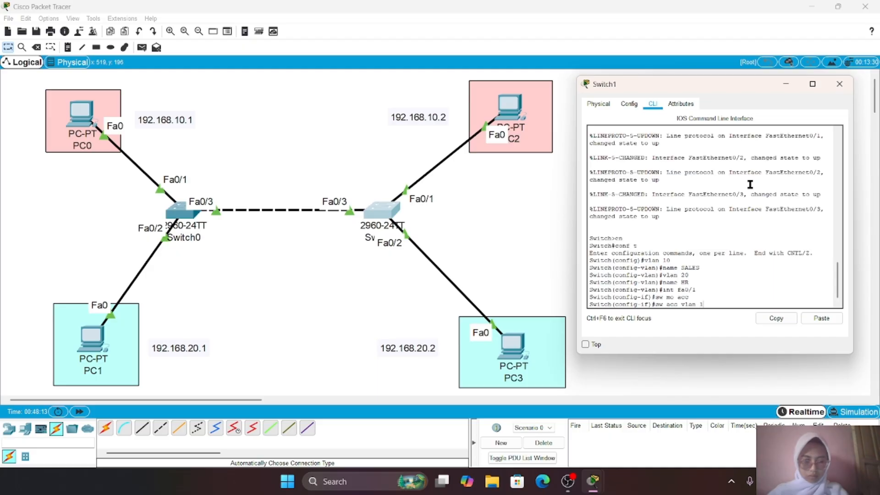
text(0)
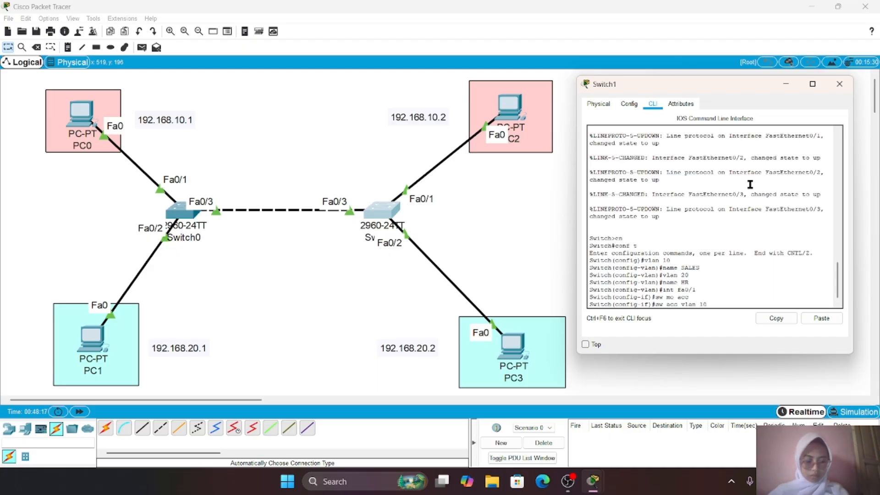
key(Return)
Enter interface fa0/2 on Switch1 and set it to access mode with sw mo acc
text(sw mo acc)
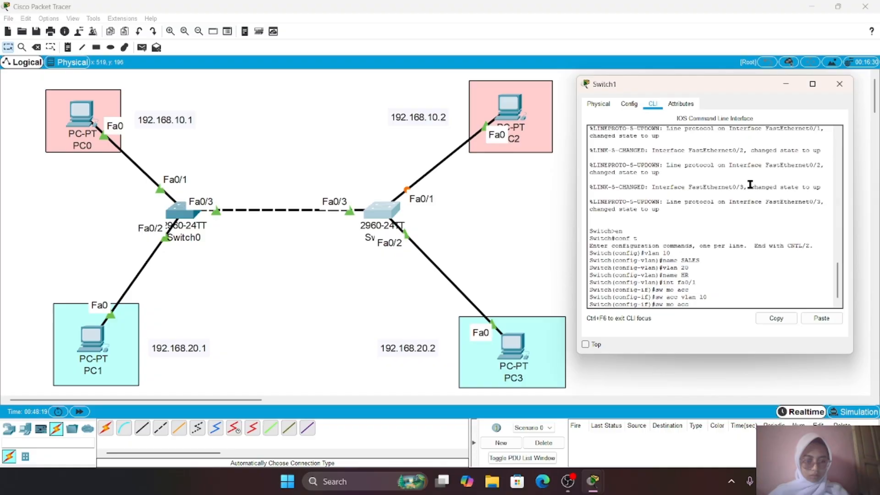
key(Up)
key(Up)
key(Up)
key(BackSpace)
text(2)
key(Return)
key(Up)
key(Up)
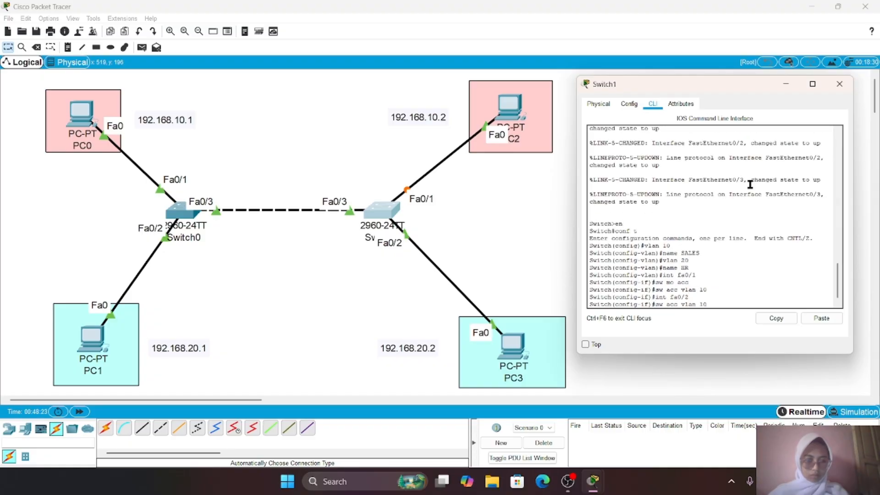
key(Up)
key(Return)
Assign Switch1's interface fa0/2 to VLAN 20 with sw acc vlan 20, and close the switch's window
key(Up)
key(Up)
key(Up)
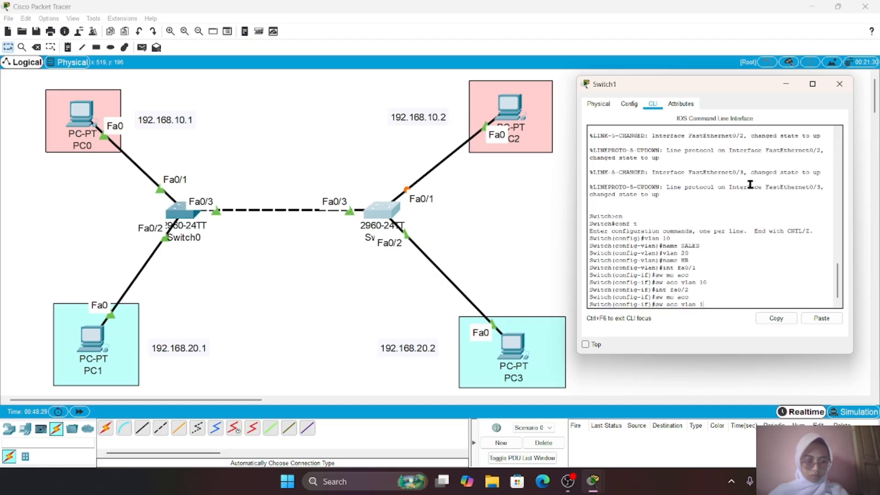
key(BackSpace)
text(20)
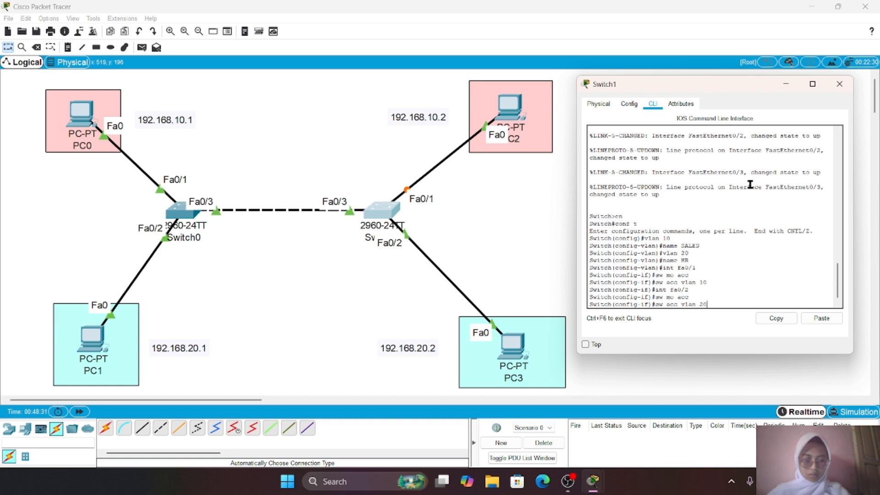
key(Return)
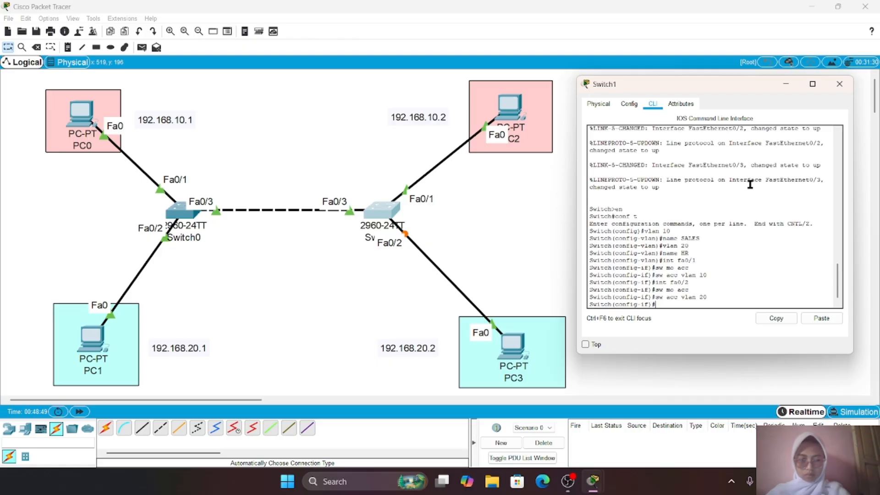
click(841, 84)
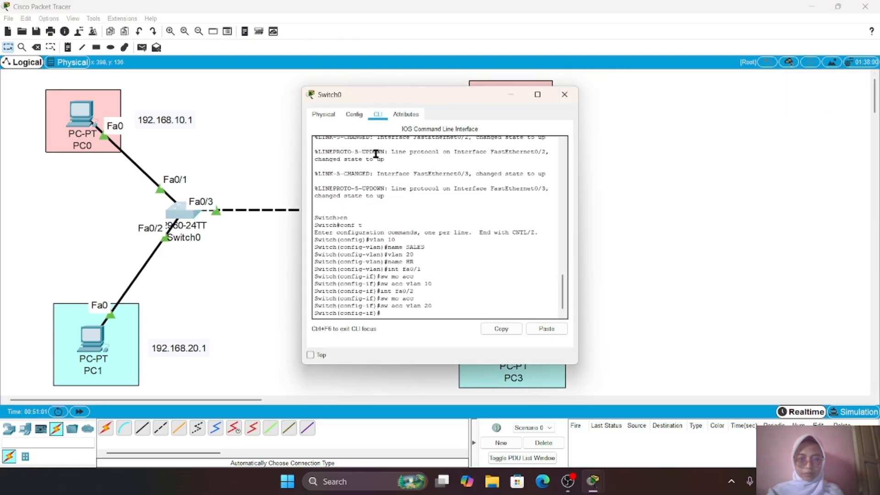
Enter interface fa0/3 on Switch0 and set it to trunk mode with sw mo tr
drag(443, 93, 734, 86)
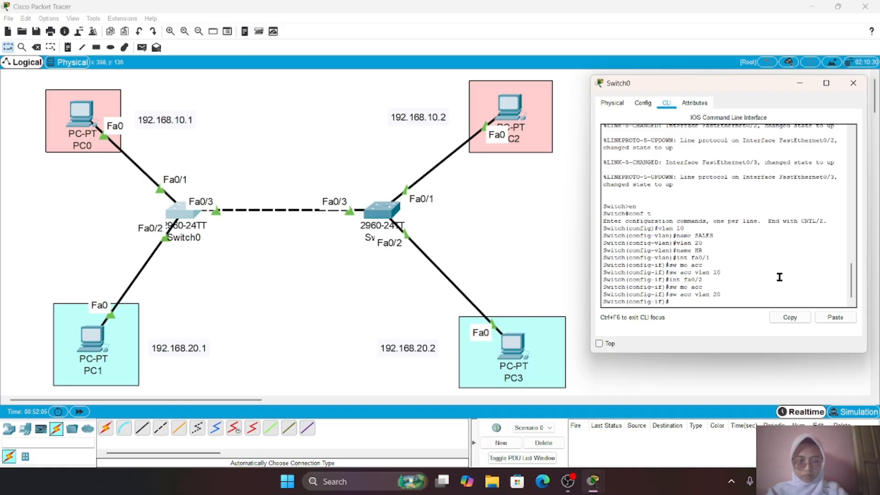
key(Up)
key(Up)
key(Up)
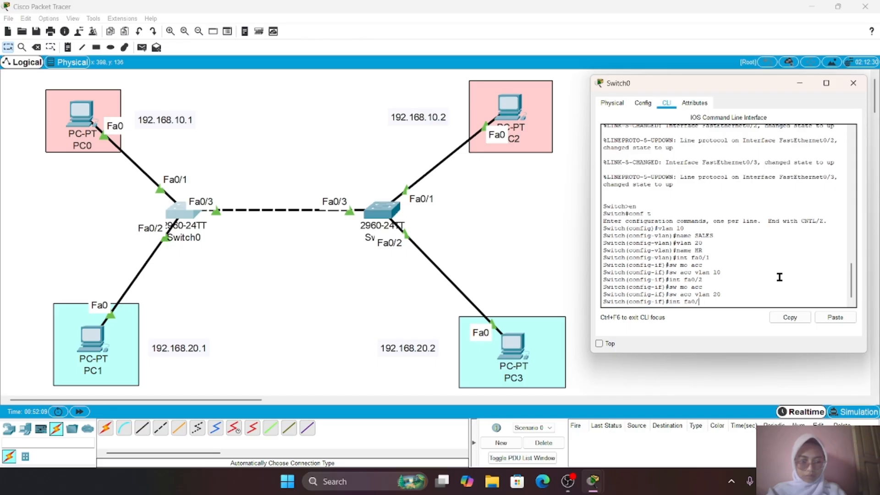
text(3)
key(Return)
text(sw)
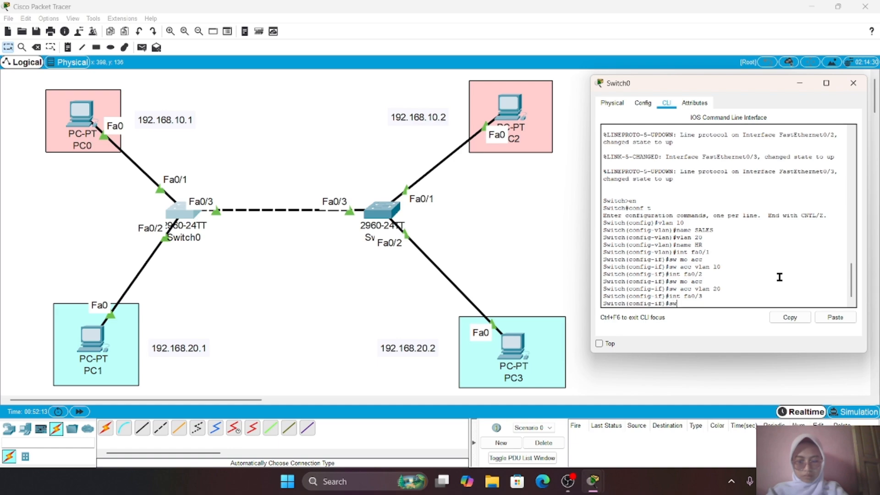
text( mo)
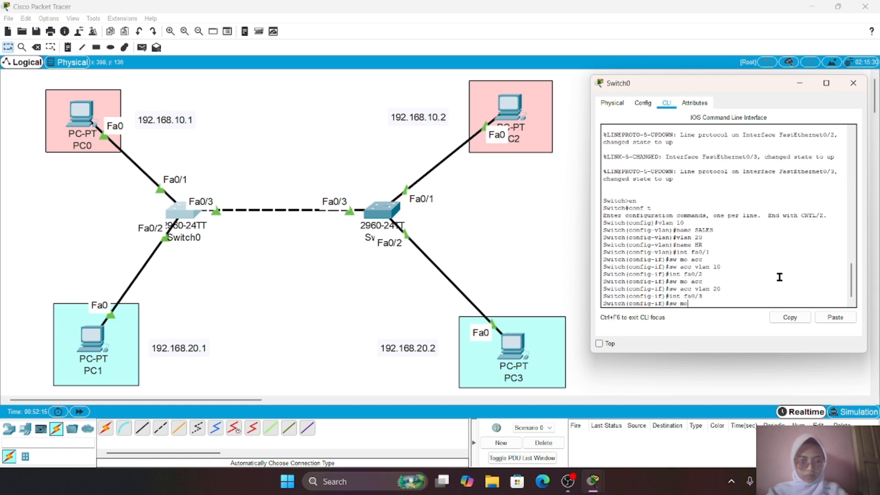
text( tr)
key(Return)
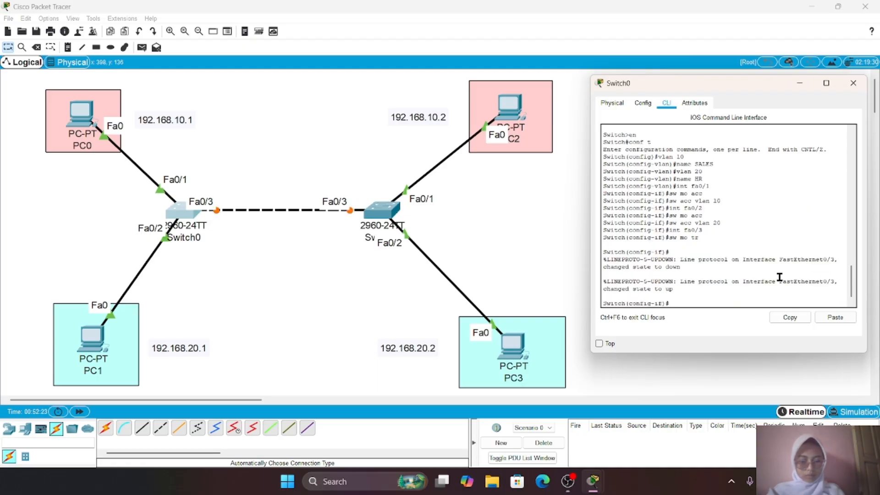
Leave configuration mode on Switch0 with end, save the configuration with write, and close the switch's window
text(end)
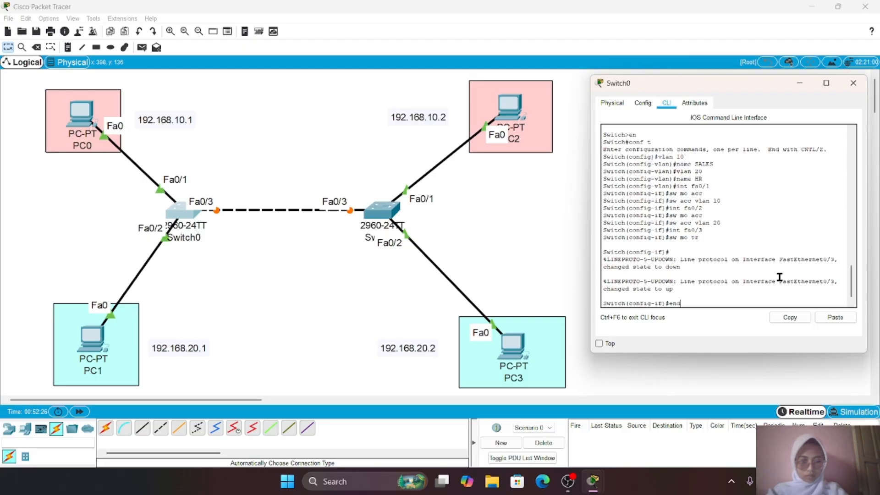
key(Return)
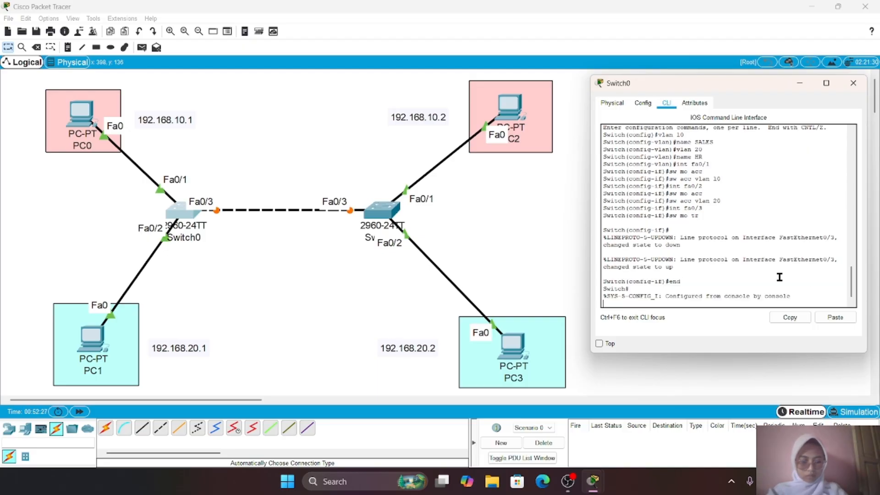
key(Return)
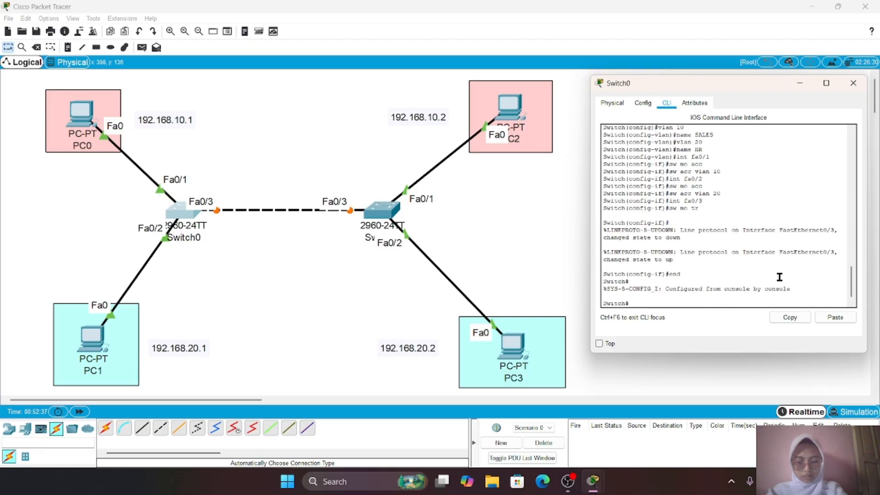
text(write)
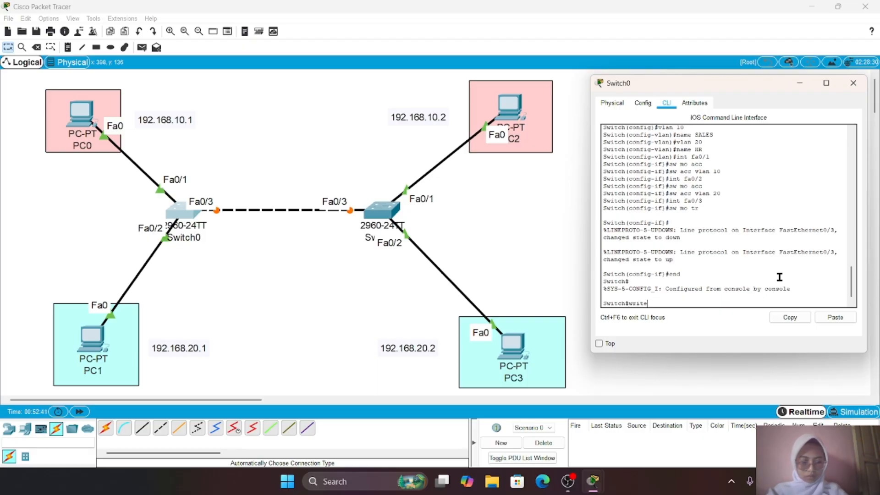
key(Return)
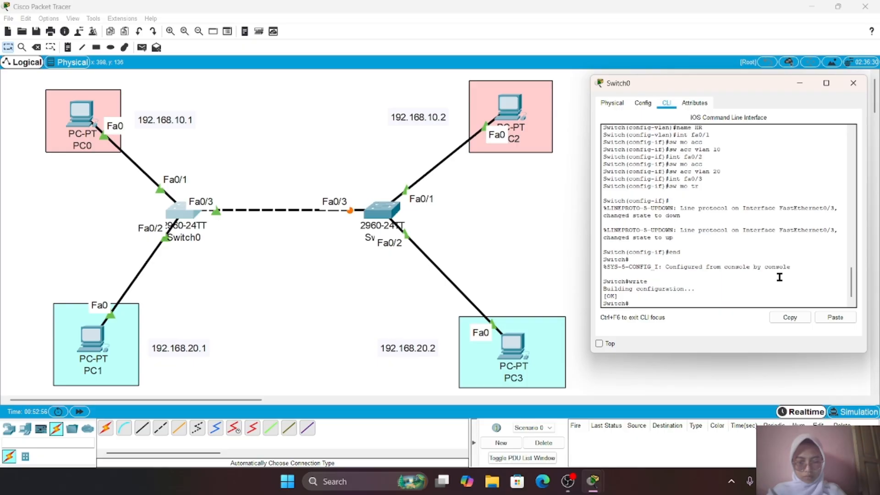
click(862, 83)
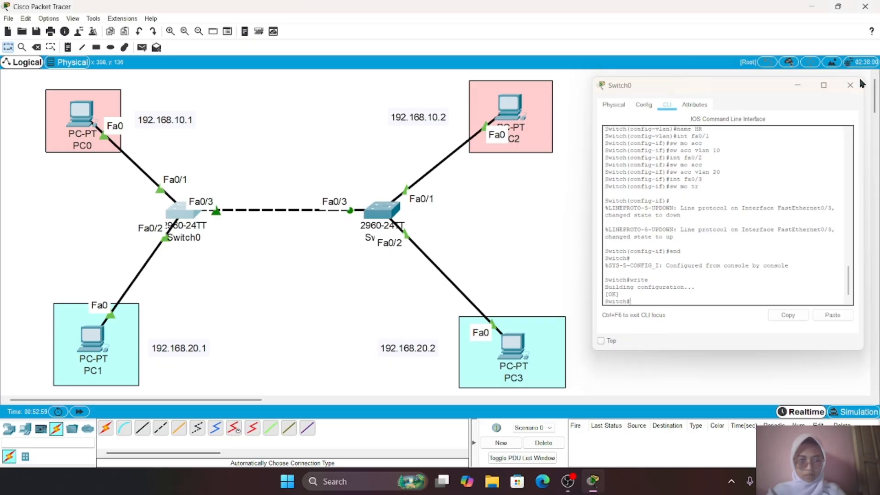
Open Switch1's command line and set interface fa0/3 to trunk mode with int fa0/3 and sw mo tr
click(394, 219)
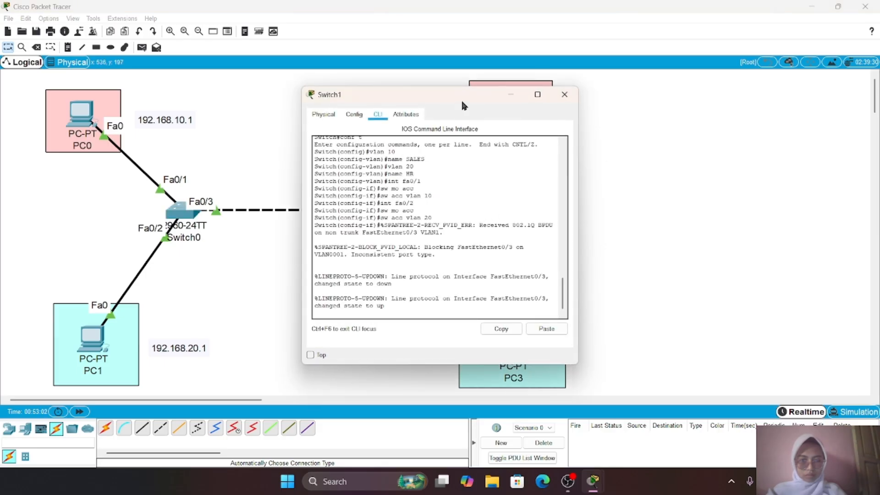
drag(462, 102, 747, 94)
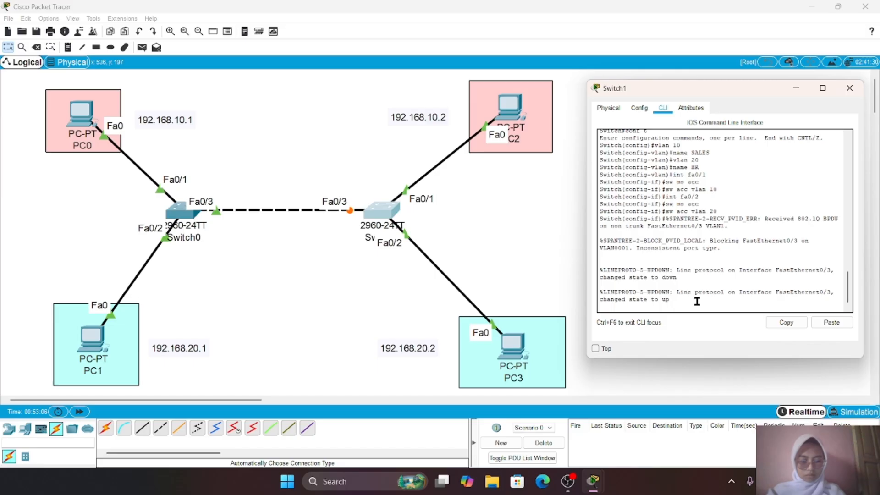
key(Return)
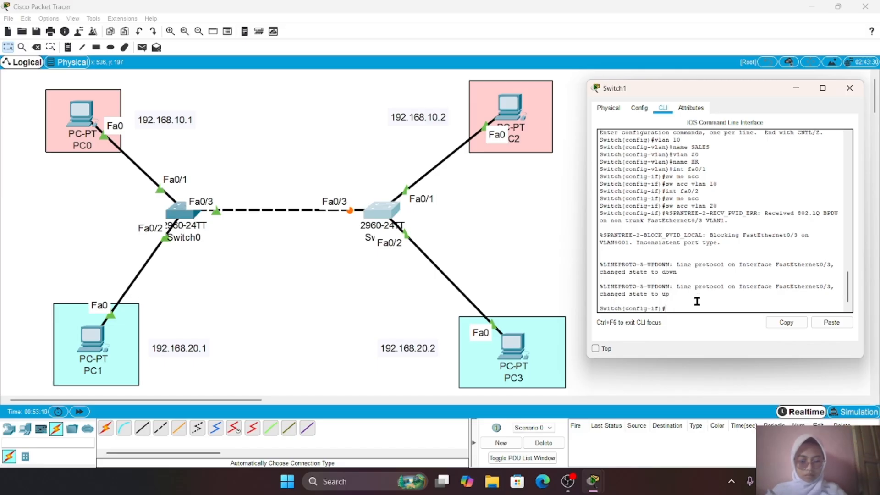
text(int fa0/2)
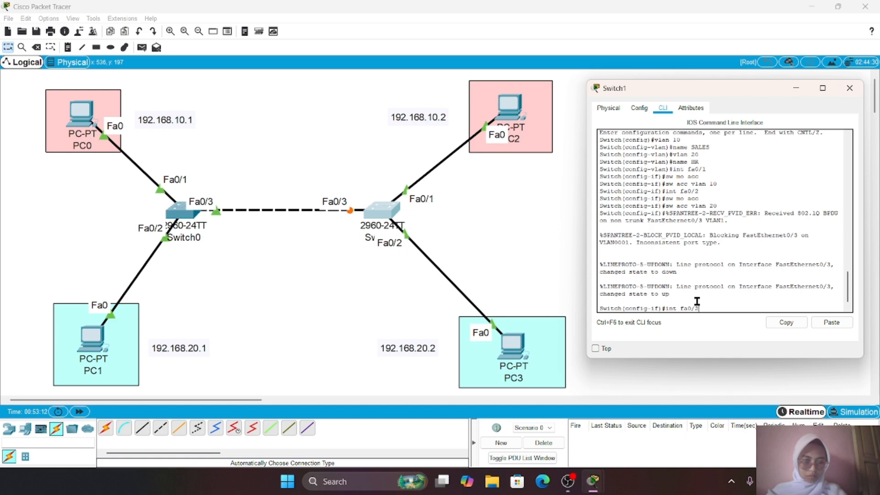
key(BackSpace)
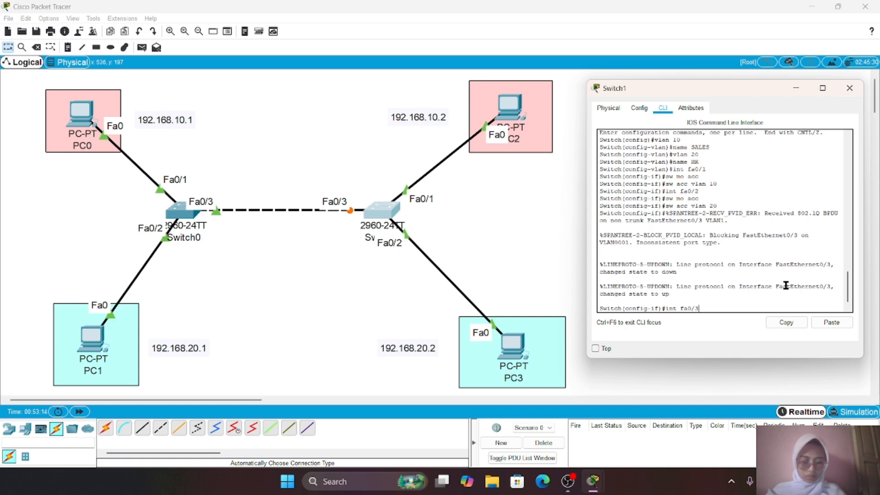
text(3)
key(Return)
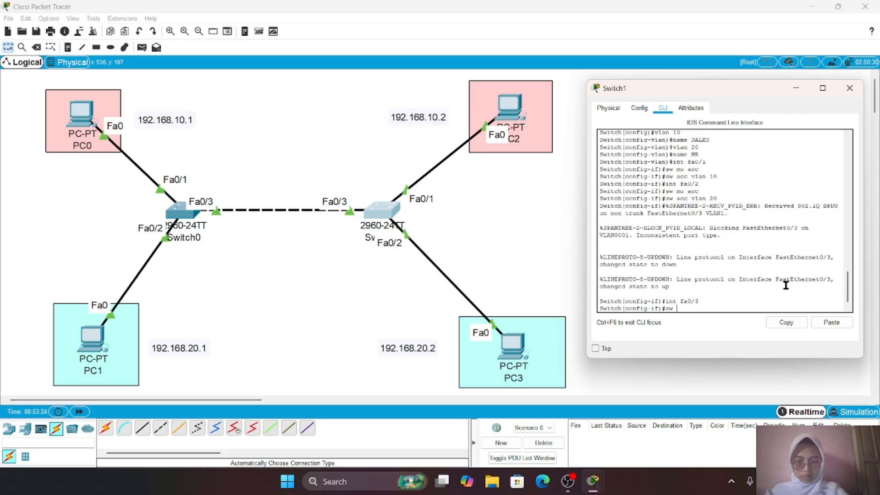
text(m)
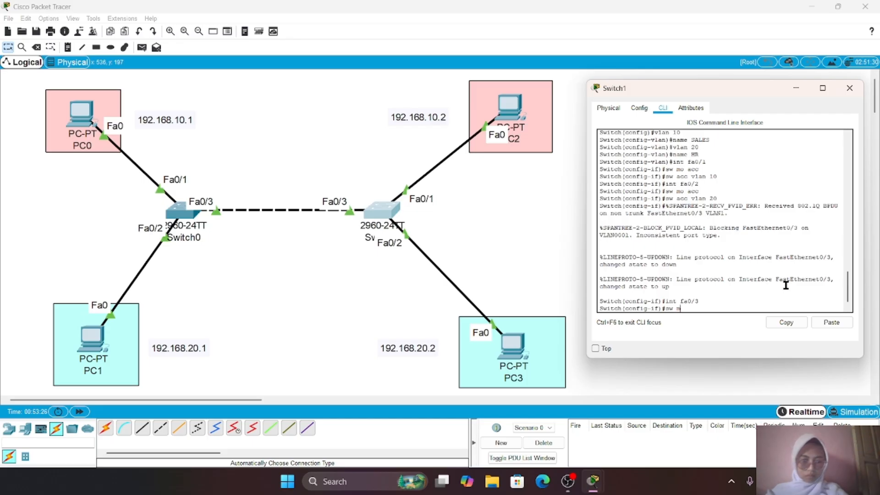
text(o tr)
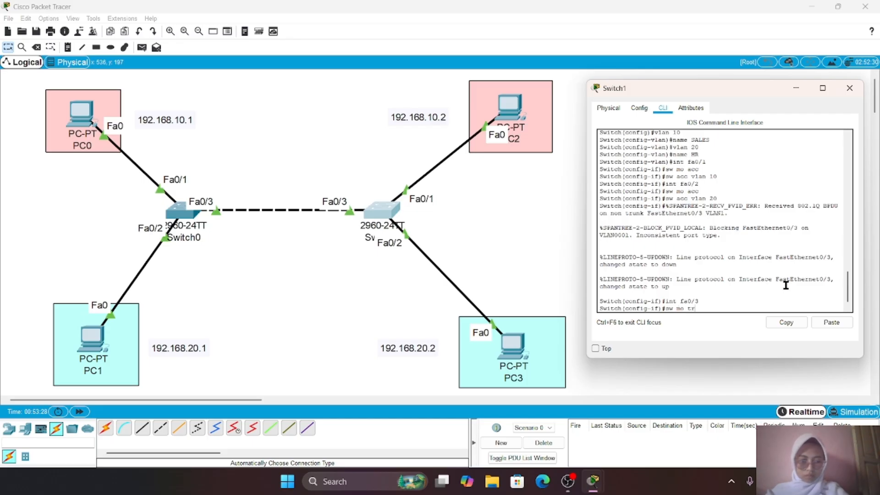
key(Return)
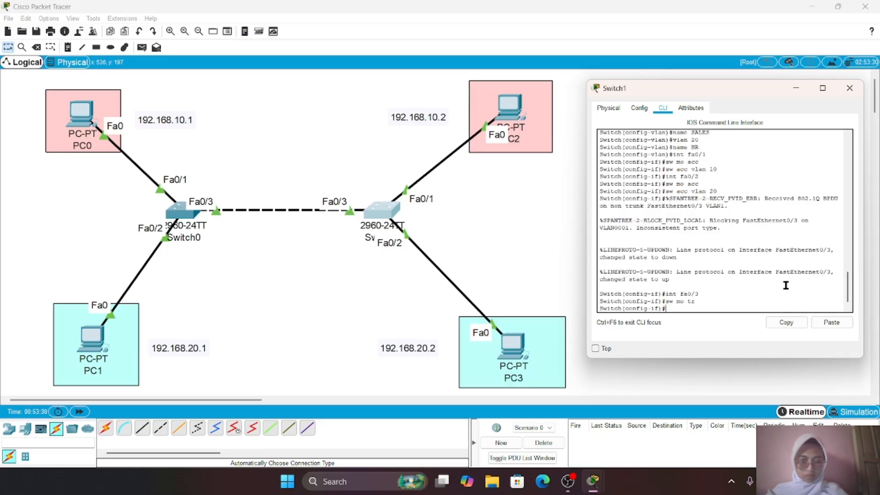
Leave configuration mode on Switch1 with end, save the configuration with wr, and close the switch's window
text(end)
key(Return)
key(Return)
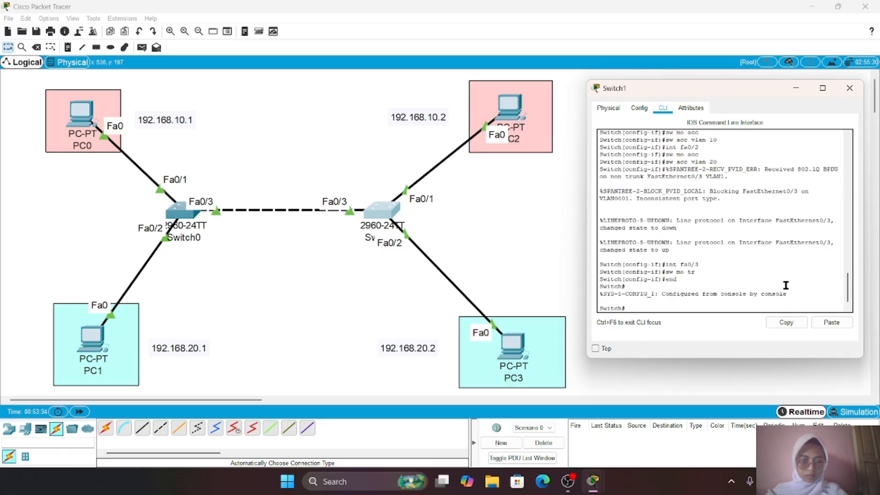
text(wr)
key(Return)
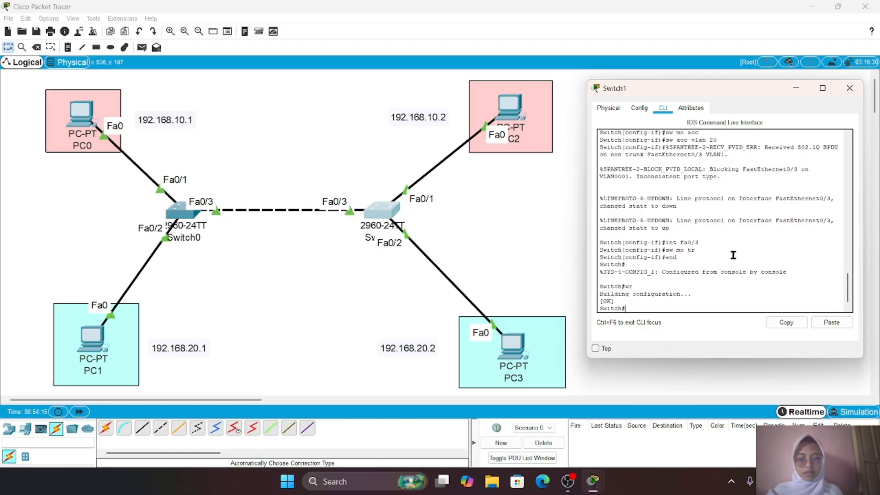
click(856, 90)
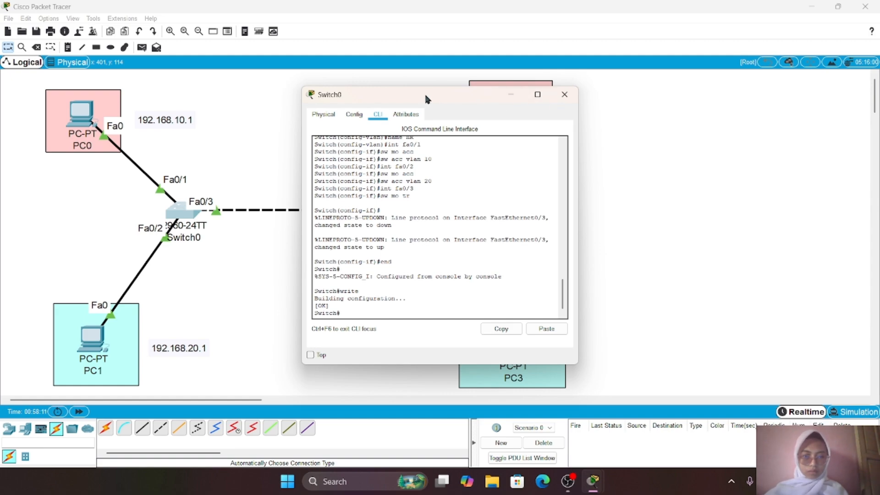
Run show vlan brief on Switch0 and examine the port assignments of the SALES and HR VLANs
drag(424, 92, 699, 96)
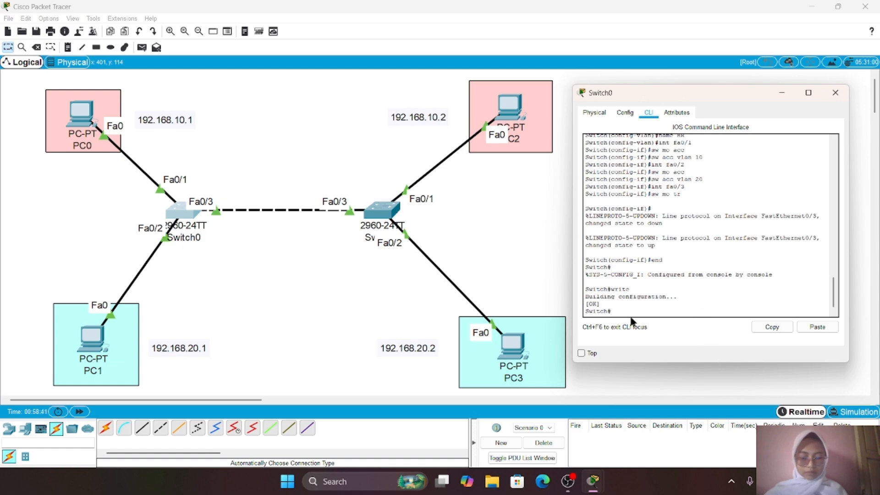
text(show )
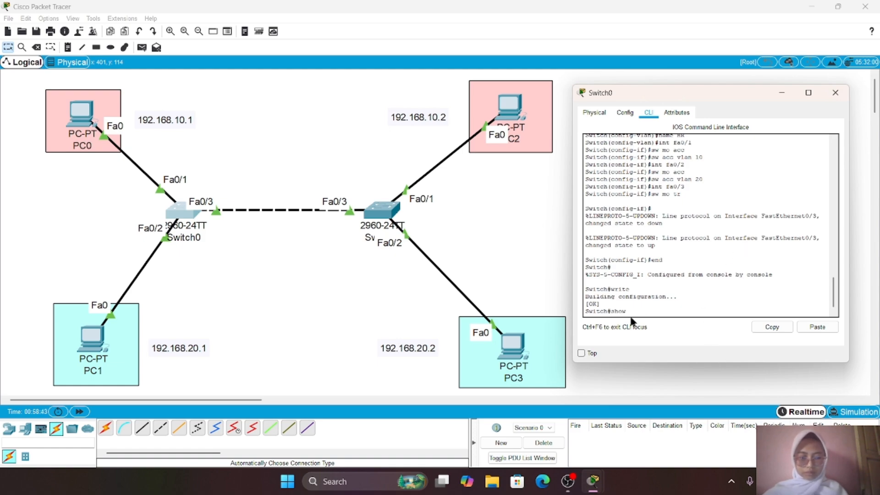
text(v)
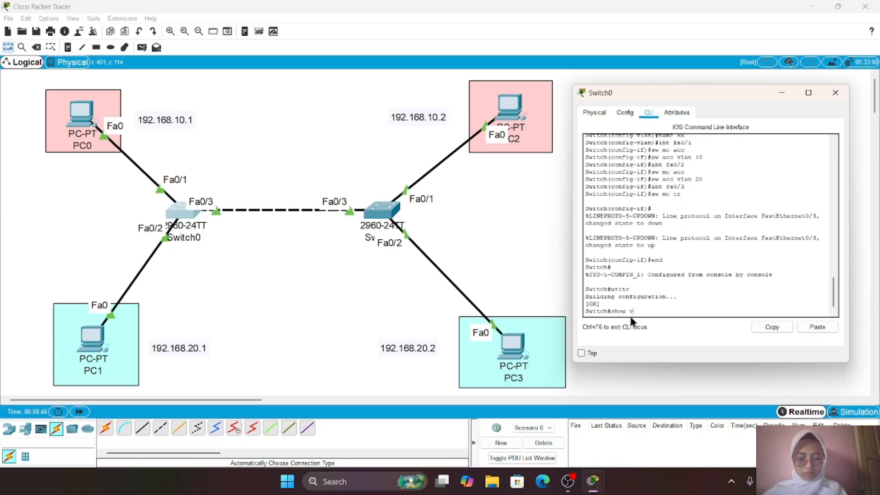
text(lan brief)
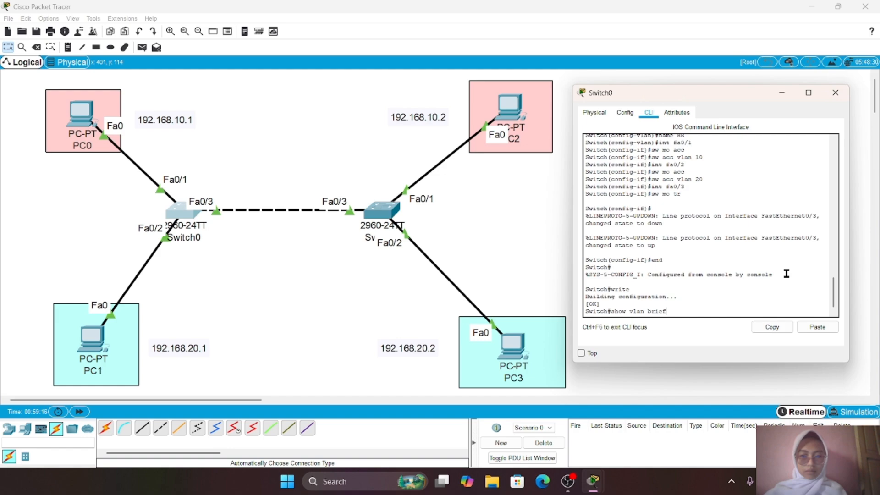
key(Return)
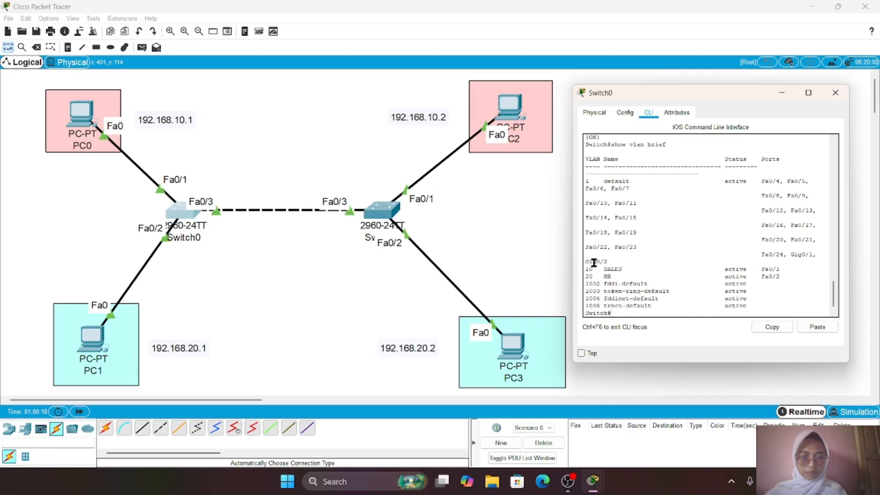
drag(588, 266, 791, 276)
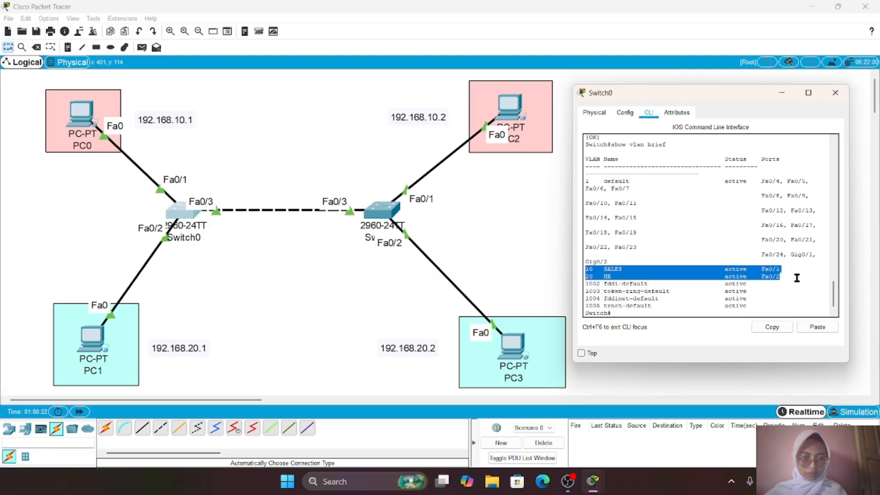
click(623, 315)
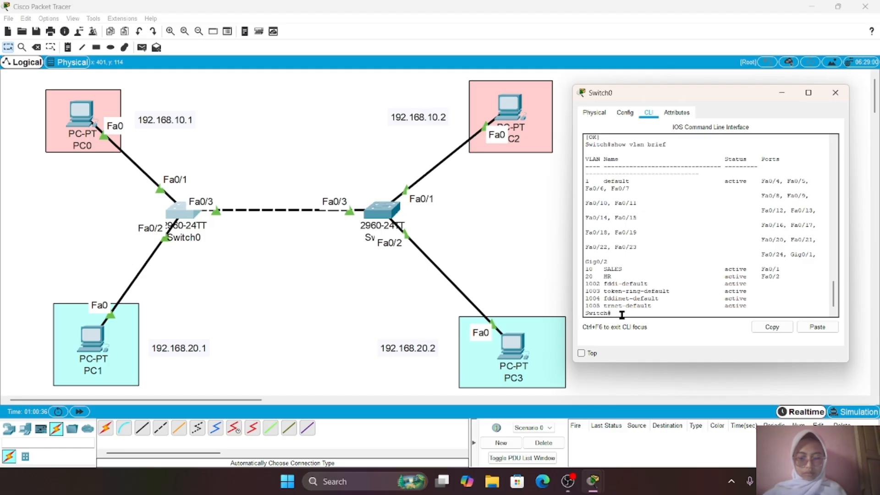
Check Switch0's trunk status with show int tr, and close the switch's window
text(sh)
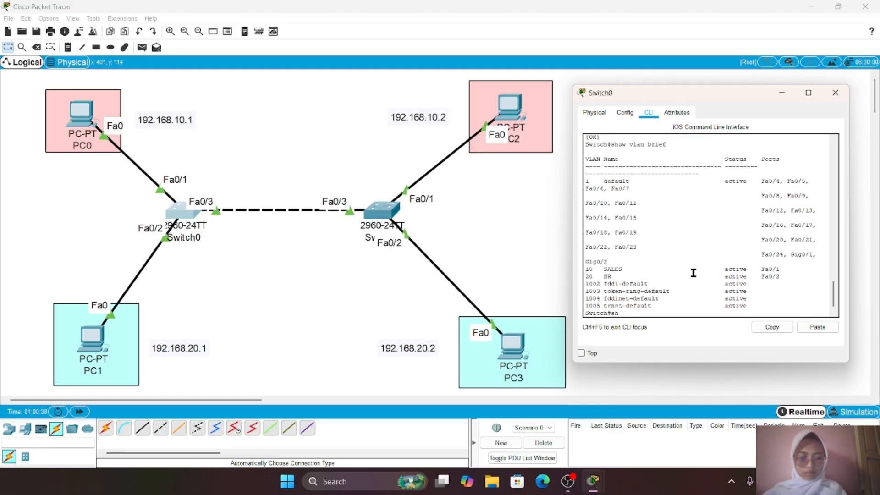
text(ow int)
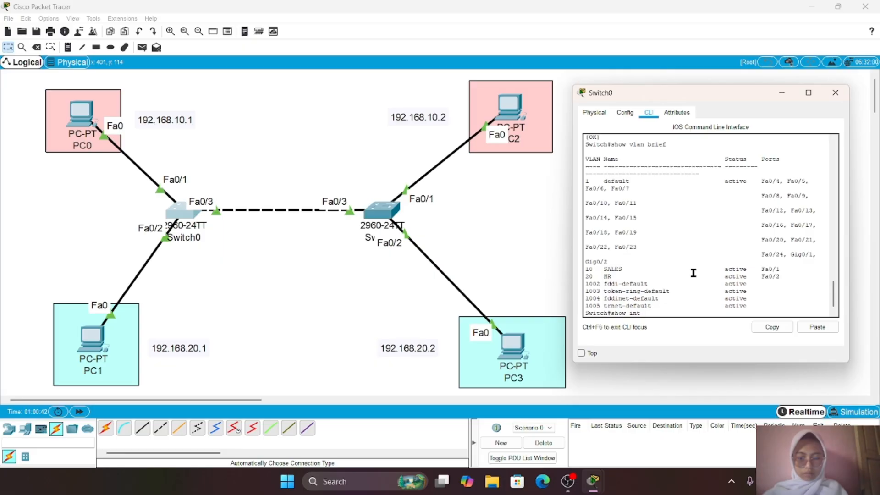
text( tr)
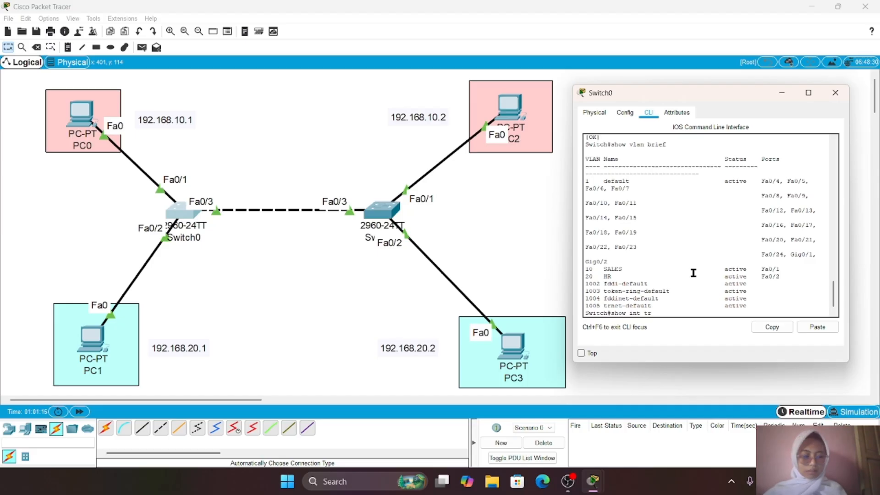
key(Return)
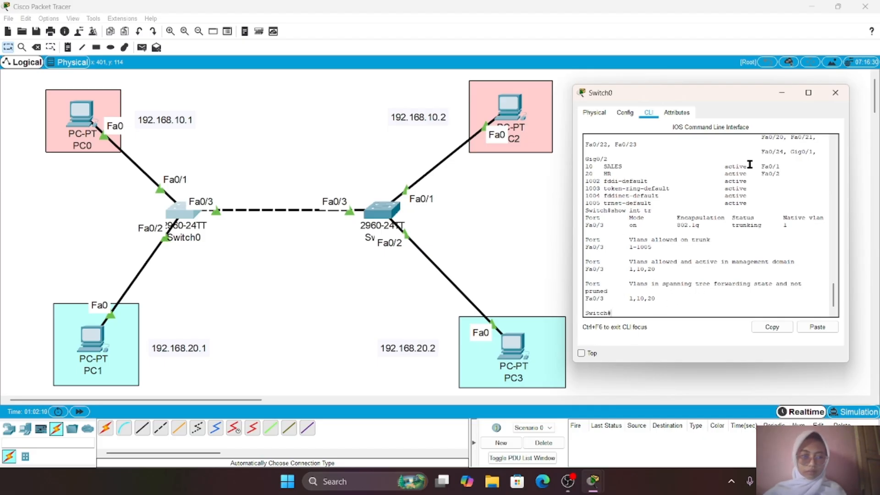
click(838, 96)
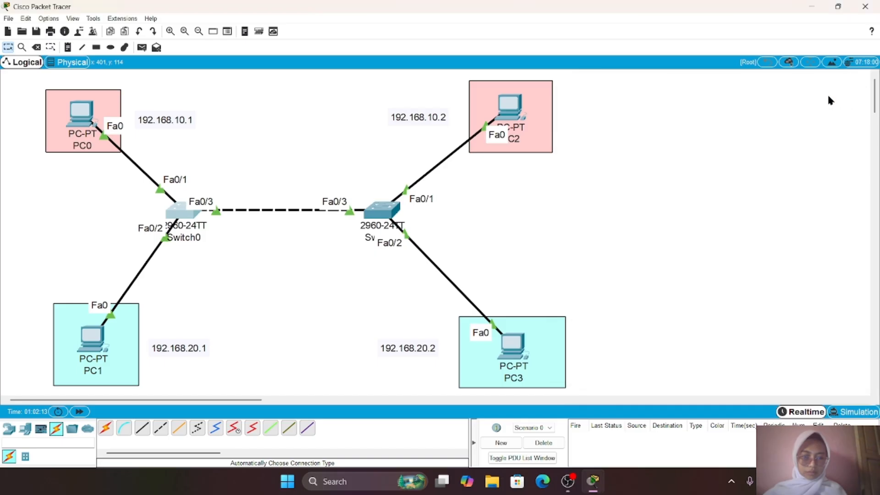
Open Switch1's command line and list its VLANs and port assignments with show vlan brief
click(393, 212)
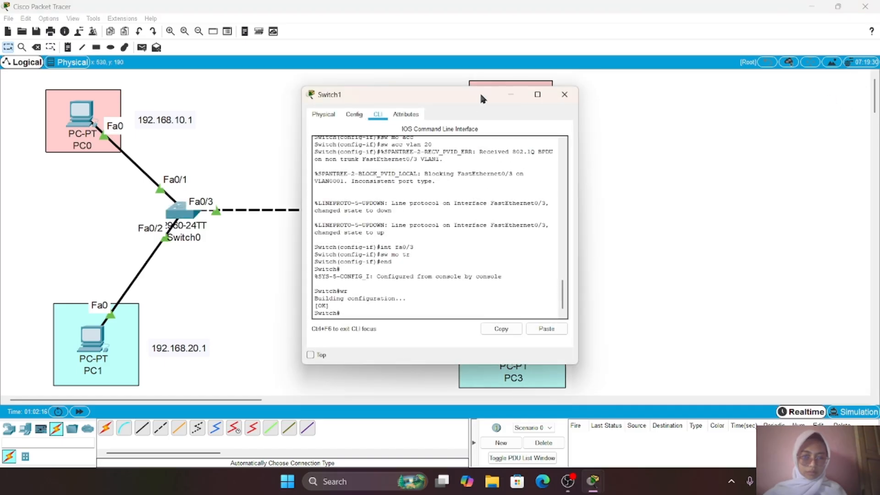
drag(479, 92, 741, 86)
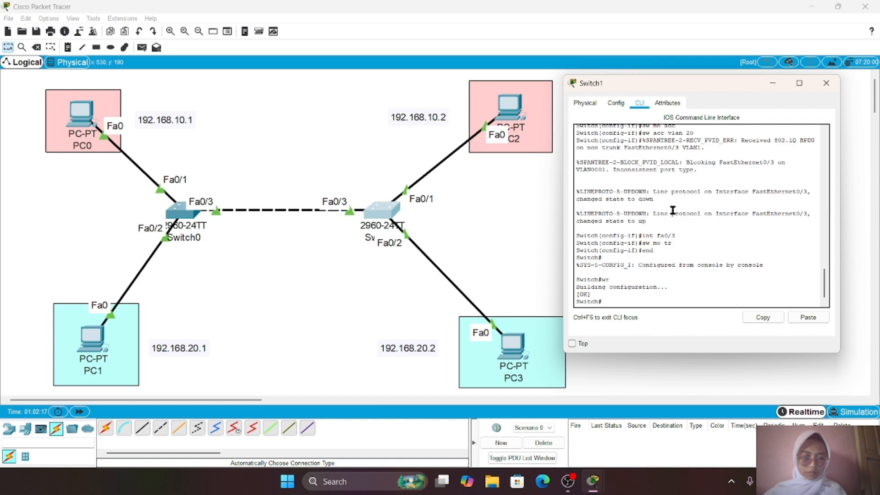
click(619, 296)
click(617, 303)
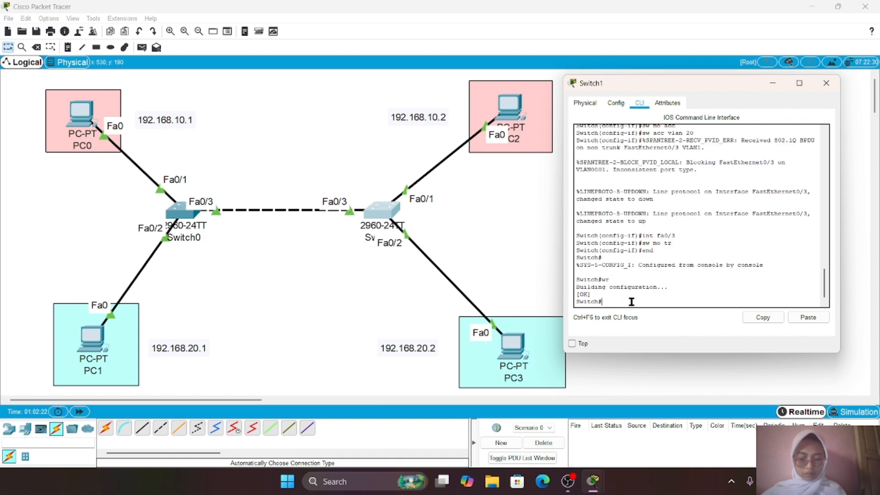
text(show vlan b)
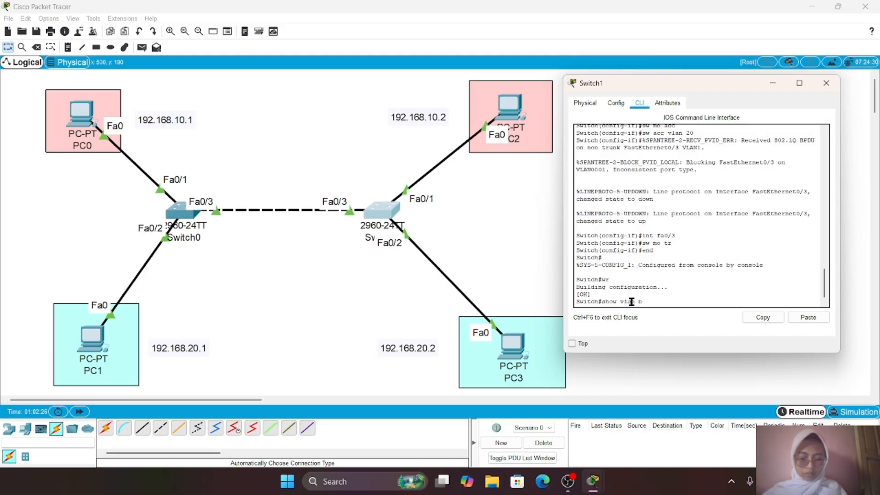
text(rief)
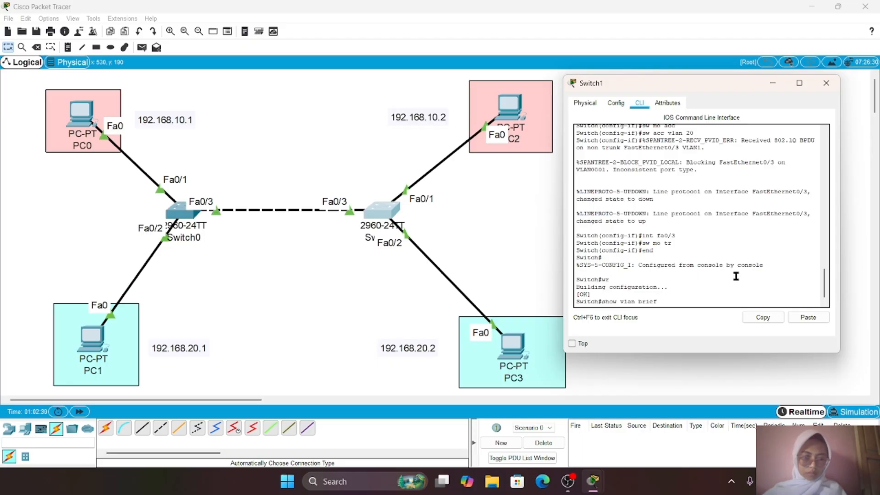
key(Return)
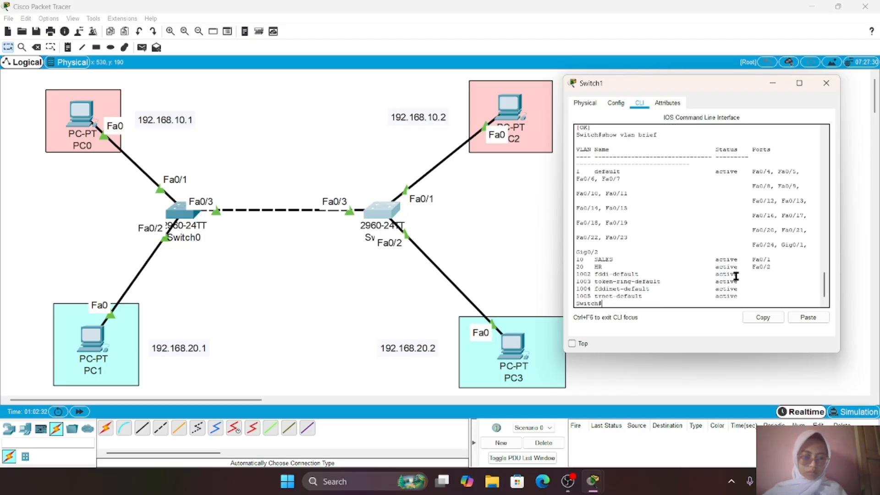
Check Switch1's trunk status with show int tr, and close the switch's window
text(s)
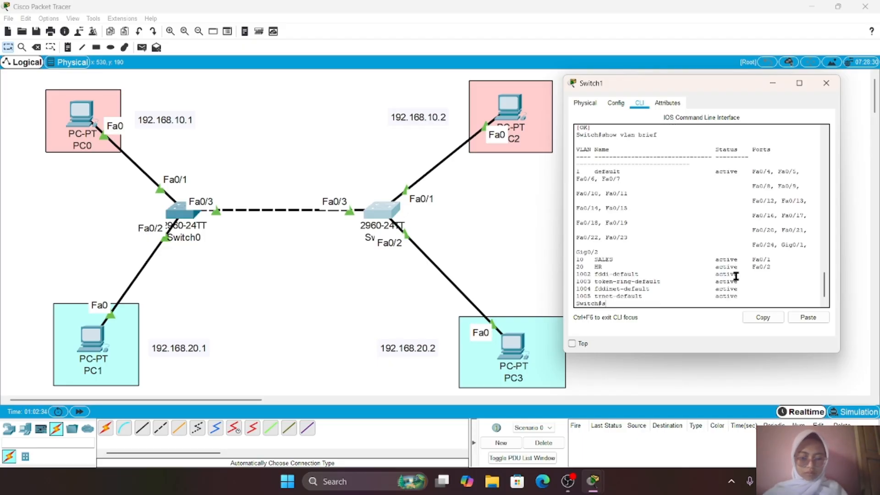
text(how)
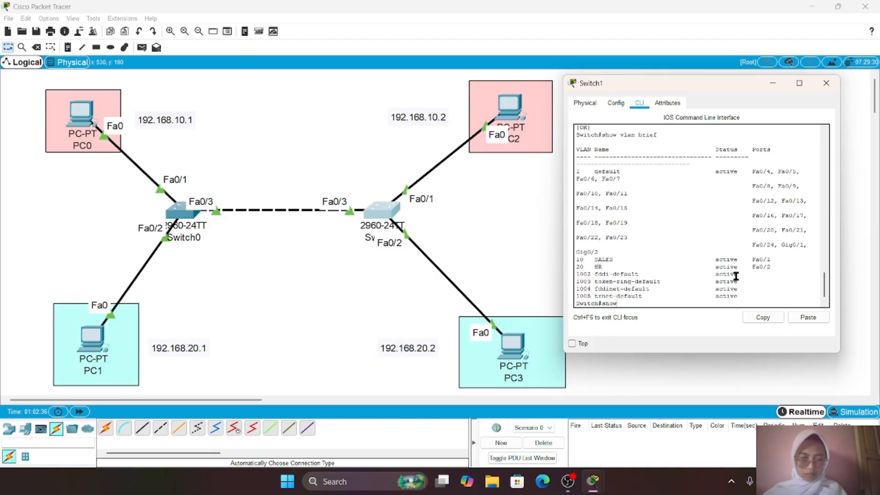
text( in)
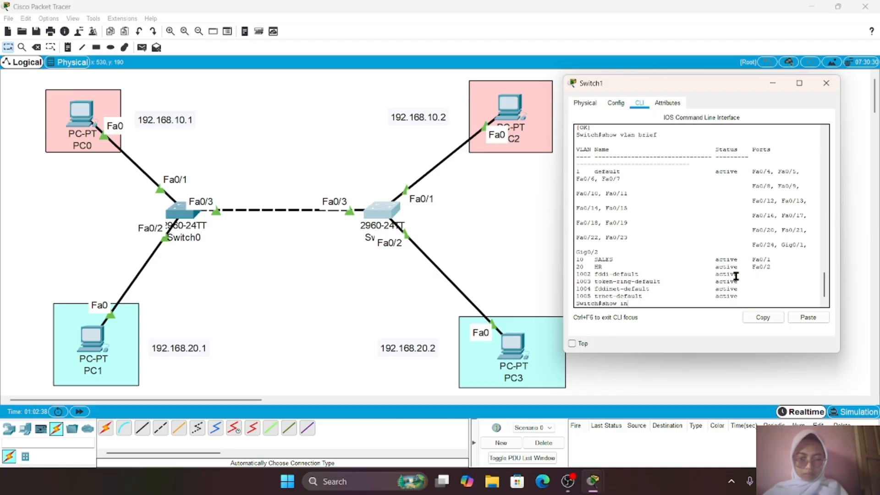
text(t)
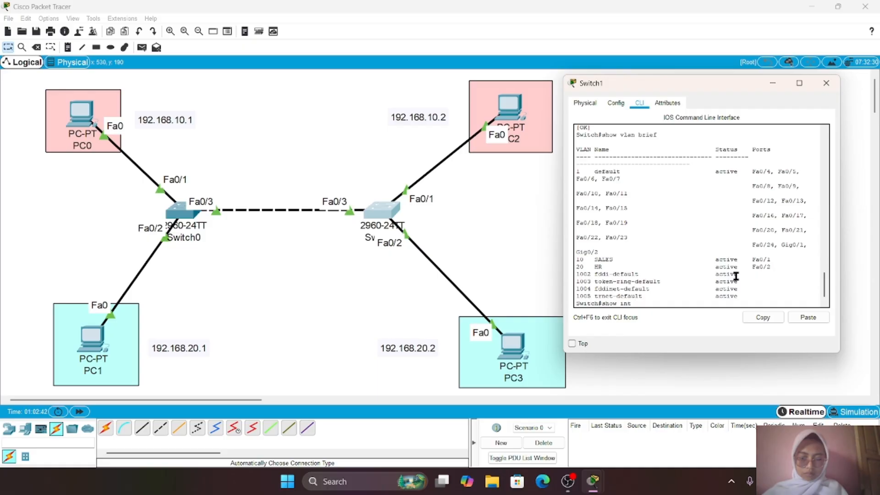
text( tr)
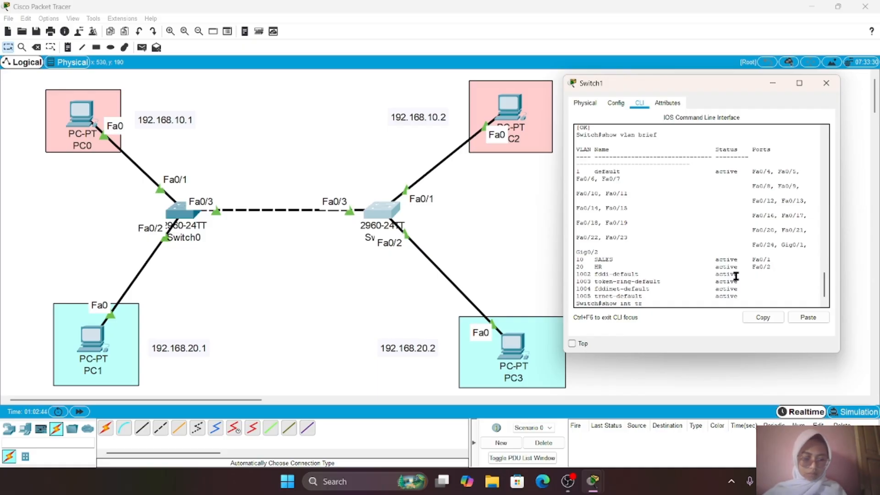
key(Return)
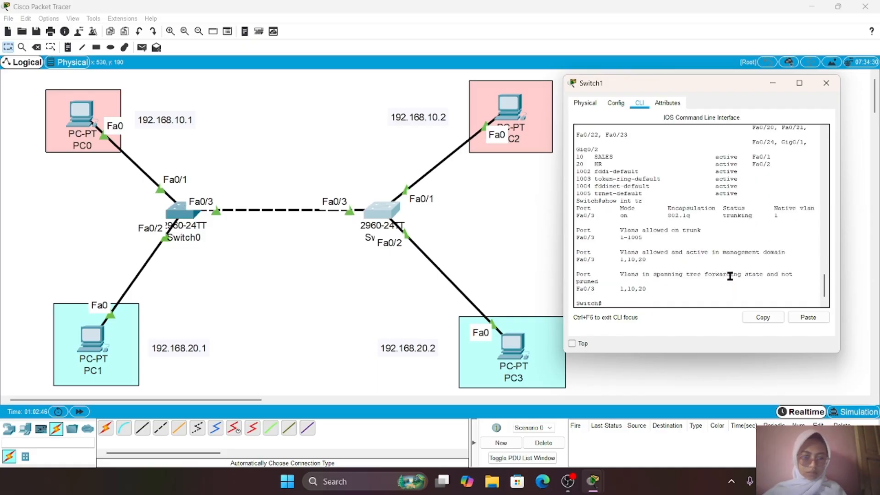
click(827, 83)
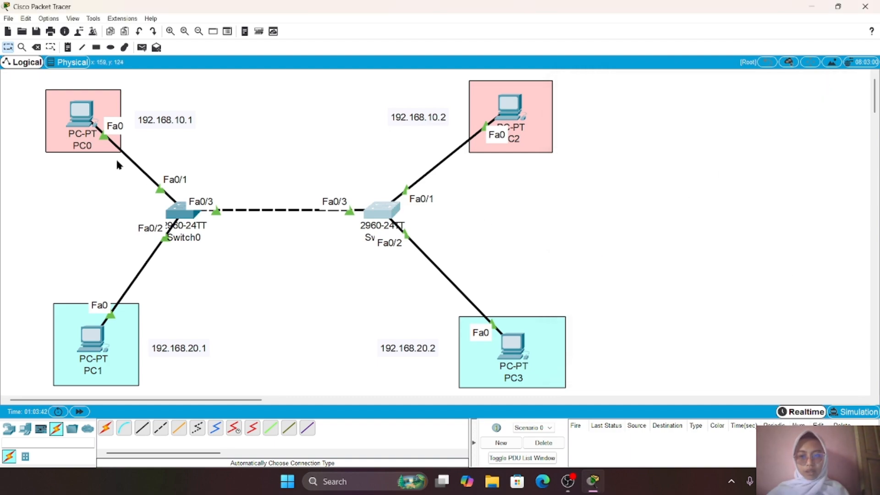
Test SALES VLAN connectivity by running ping 192.168.10.2 from PC0's Command Prompt, and close PC0's window
click(85, 121)
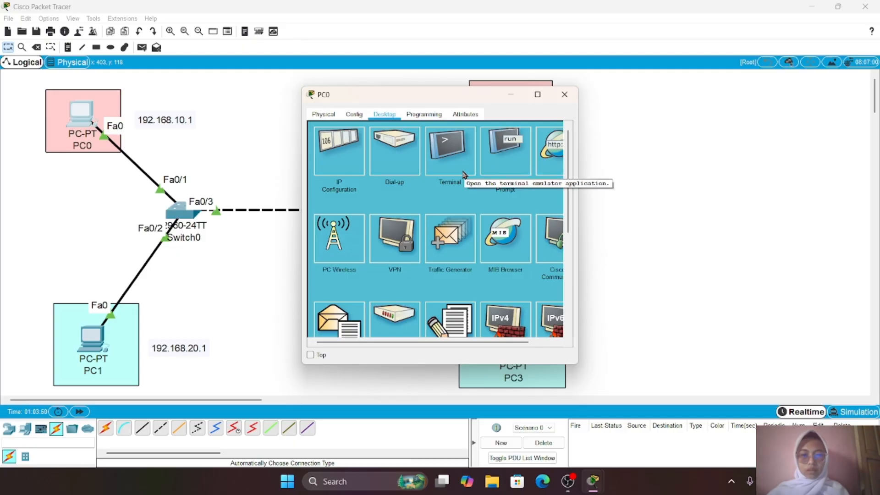
click(501, 158)
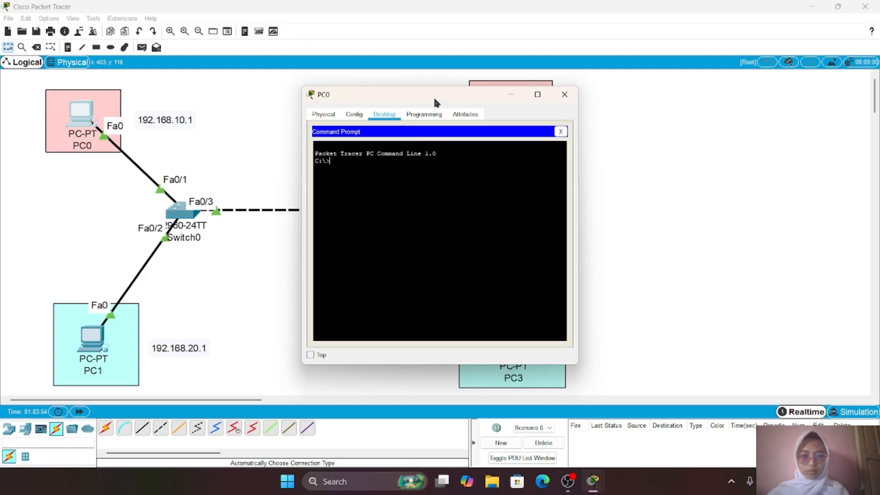
drag(434, 98, 723, 94)
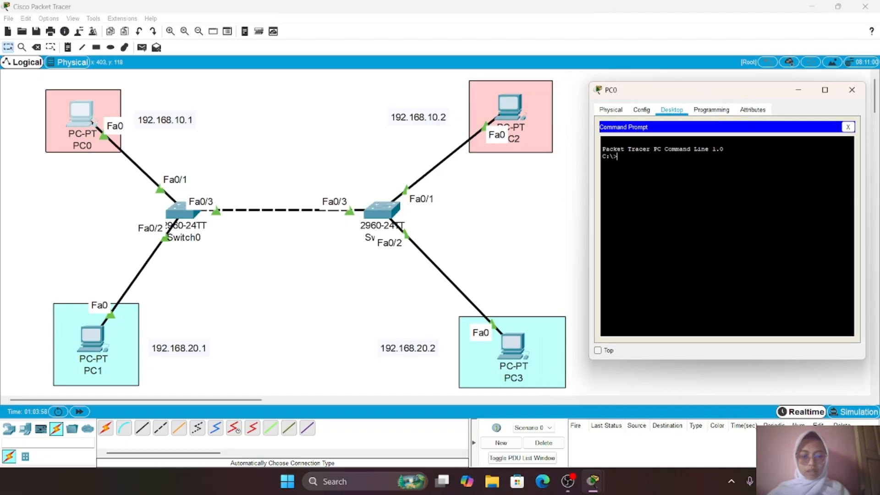
text(ping)
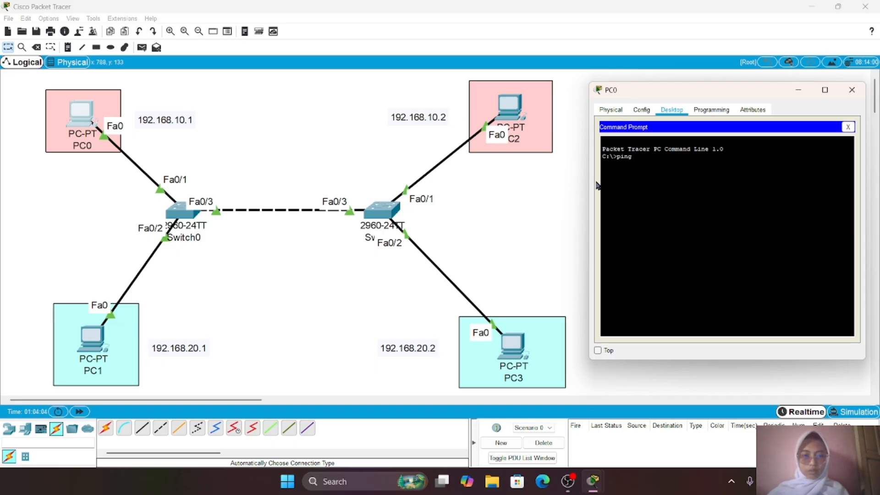
text(1)
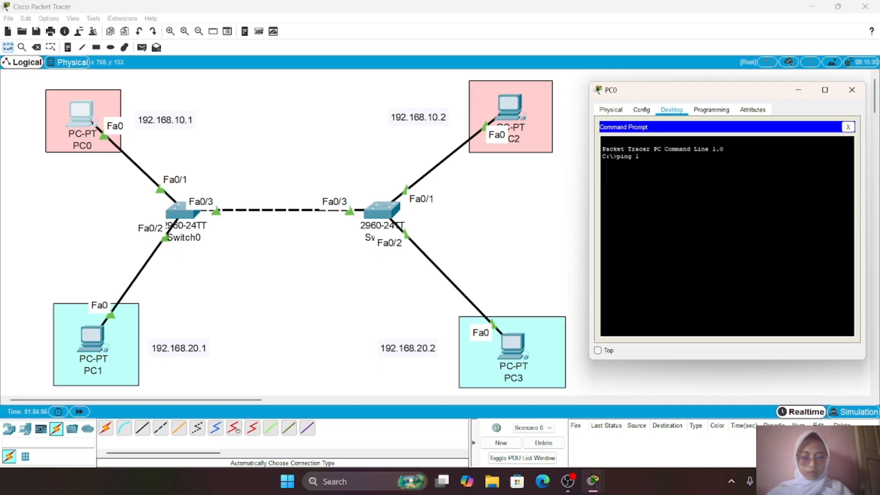
text(92.168)
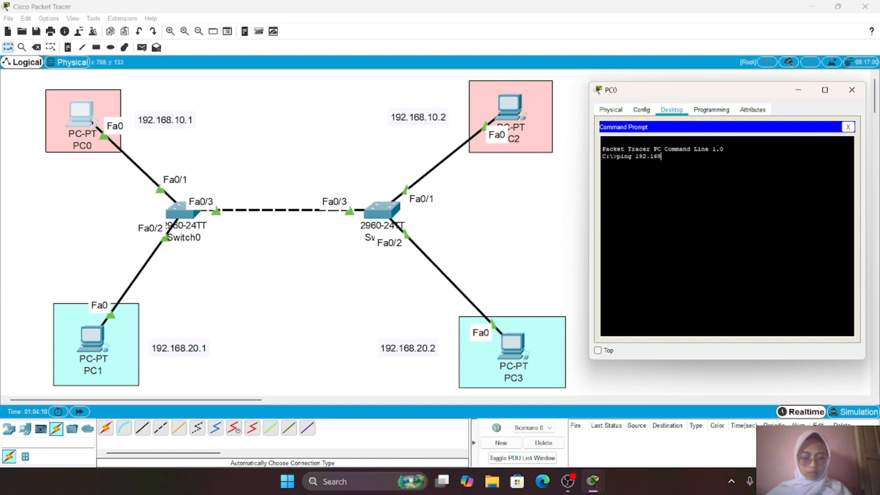
text(.10.2)
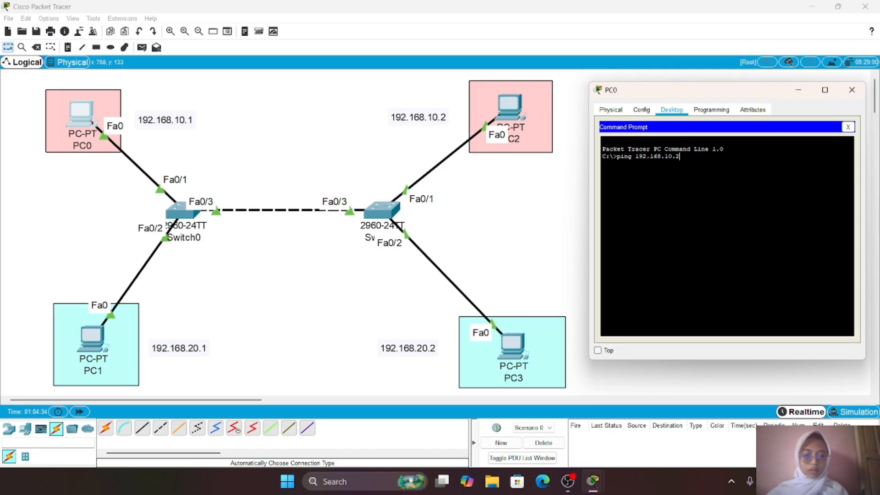
key(Return)
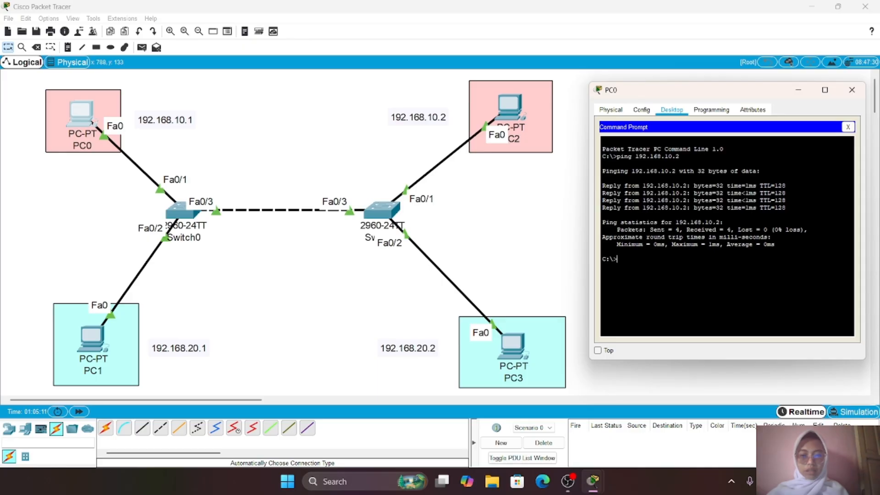
click(852, 91)
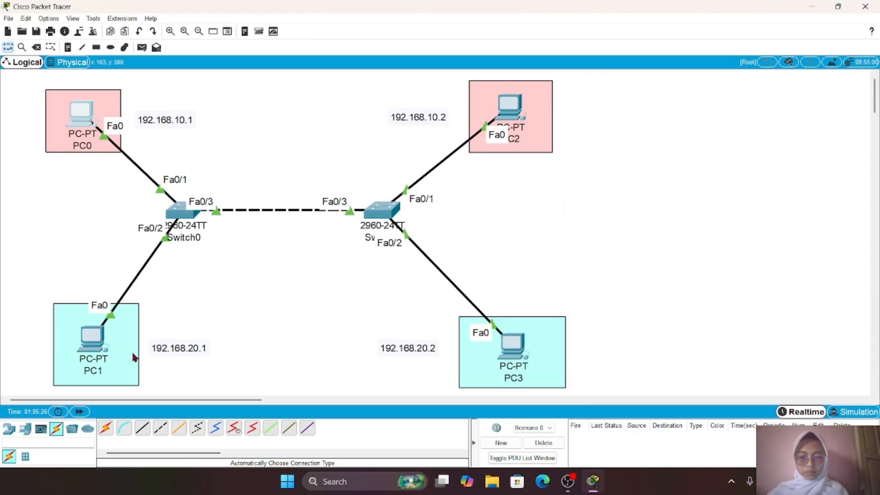
Test HR VLAN connectivity by running ping 192.168.20.2 from PC1's Command Prompt, and close PC1's window
click(89, 347)
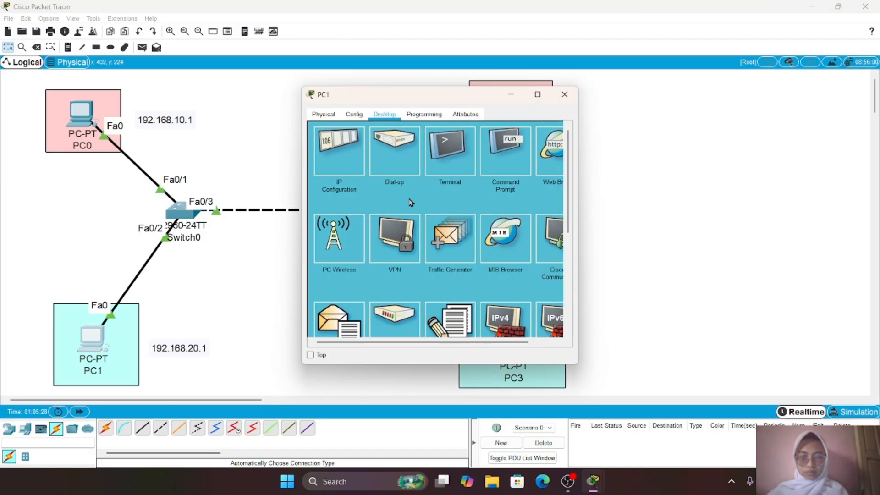
click(506, 152)
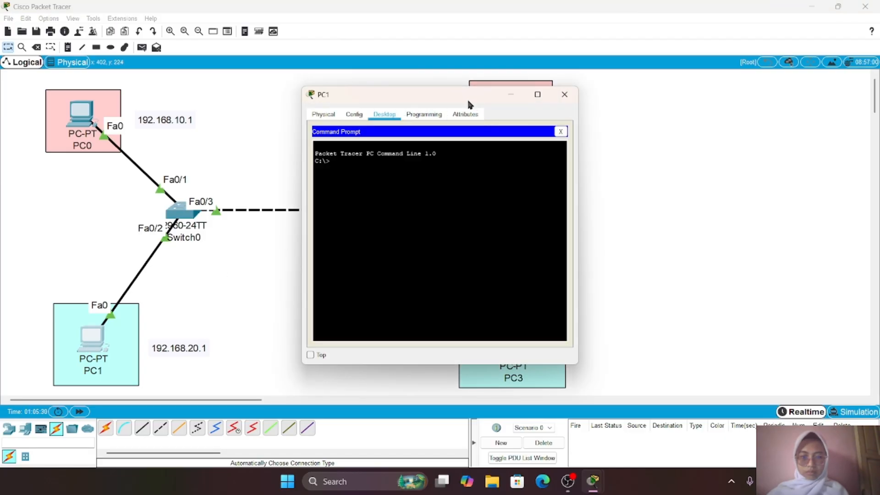
drag(464, 93, 736, 91)
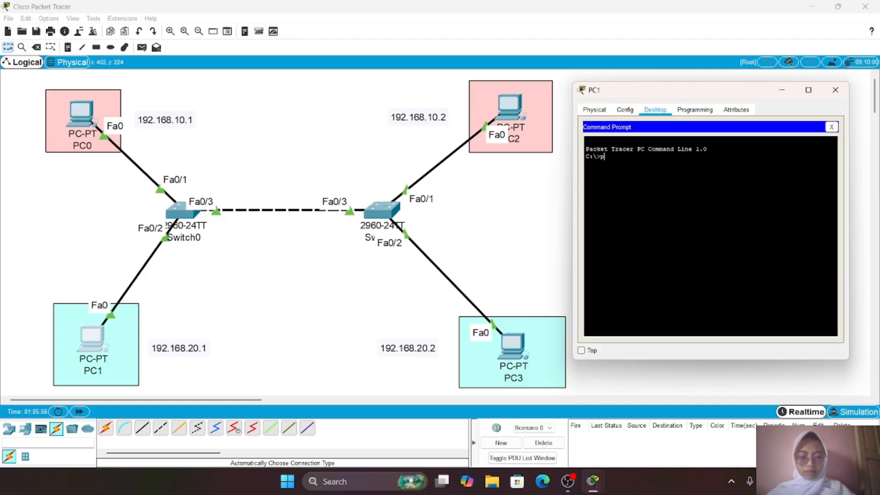
text(ping 19)
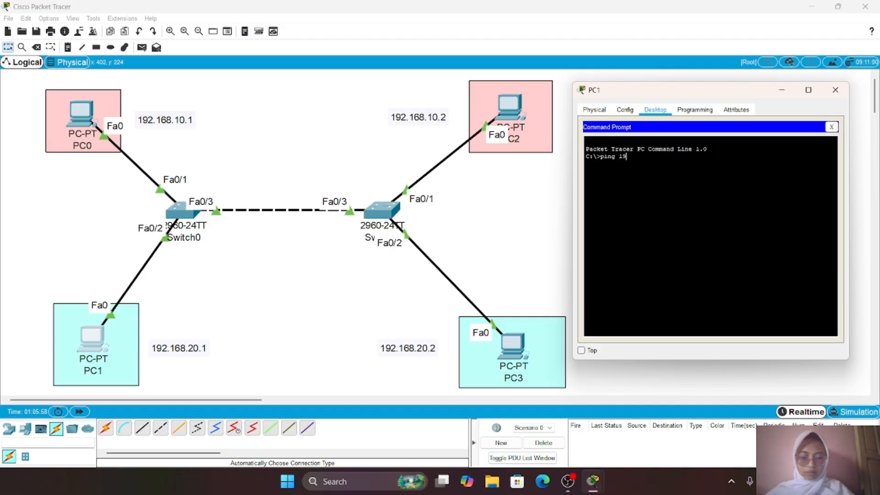
text(2.20)
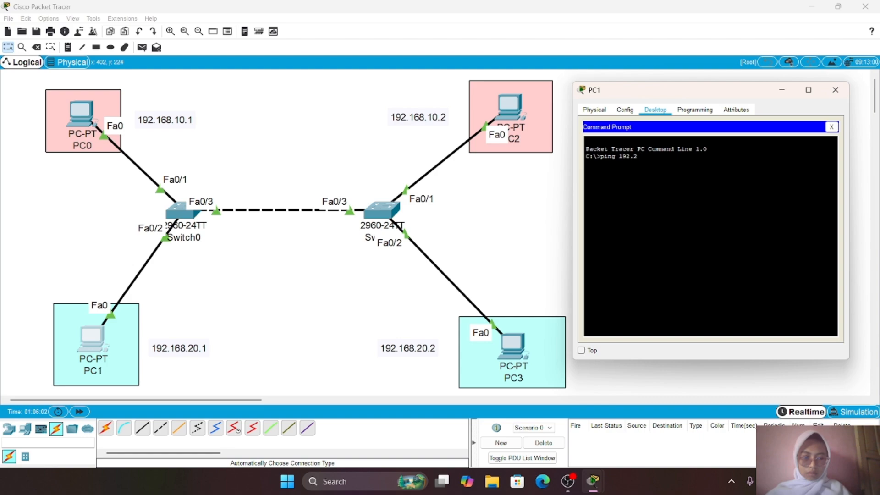
key(BackSpace)
text(168.20.2)
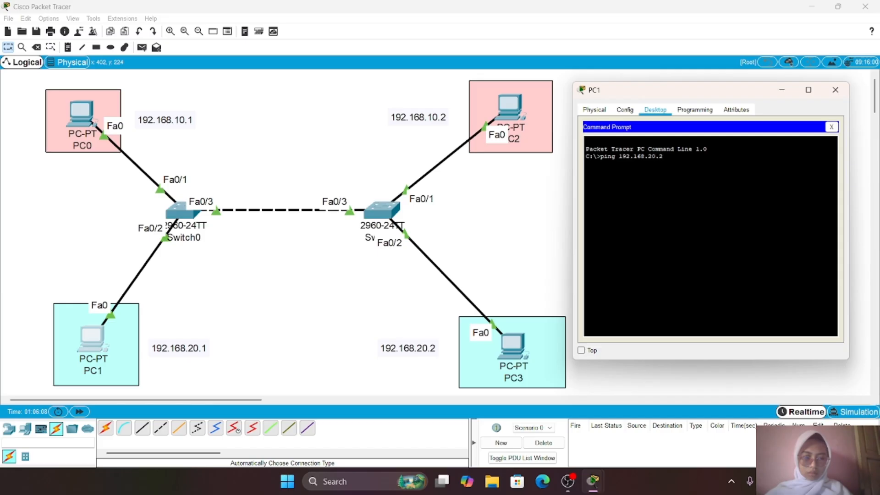
key(Return)
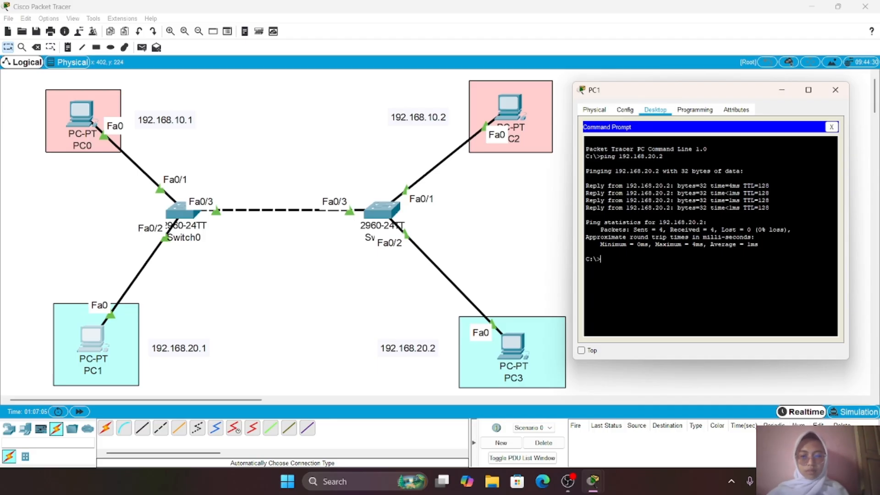
click(835, 90)
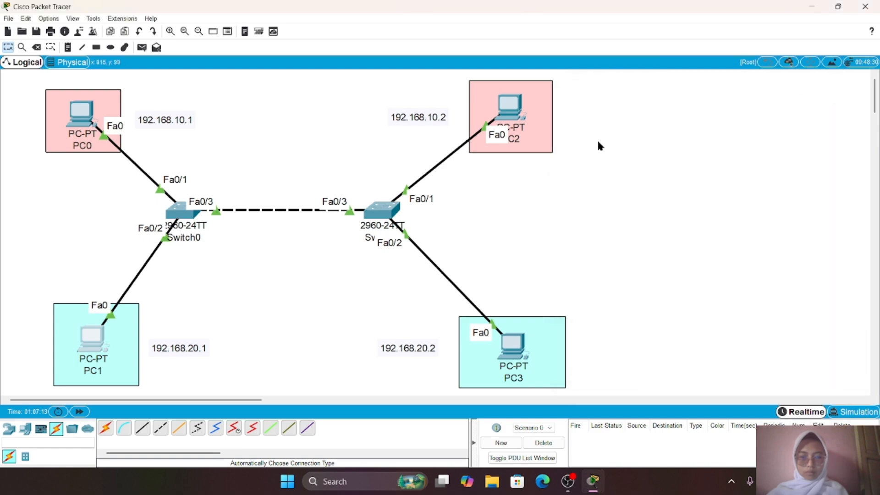
Test connectivity between the SALES and HR VLANs by running ping 192.168.20.2 from PC0's Command Prompt, and close PC0's window
click(79, 115)
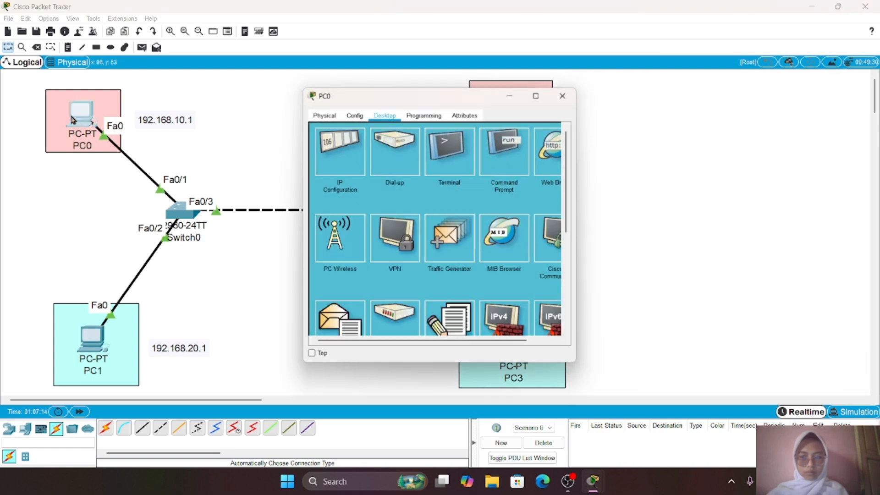
click(506, 153)
drag(469, 95, 740, 95)
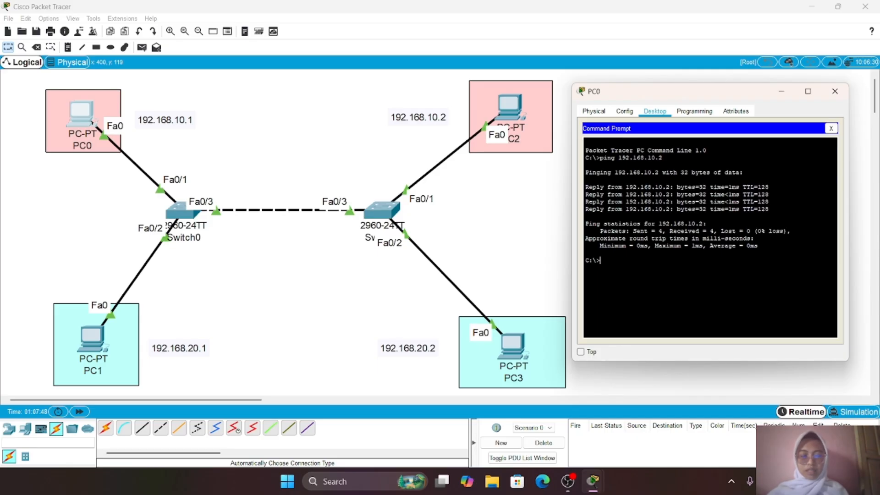
text(ping)
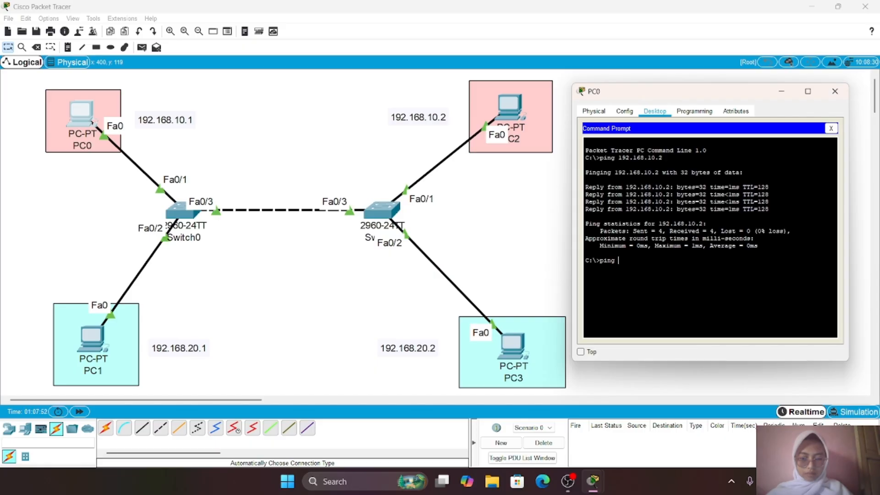
text( 192.168)
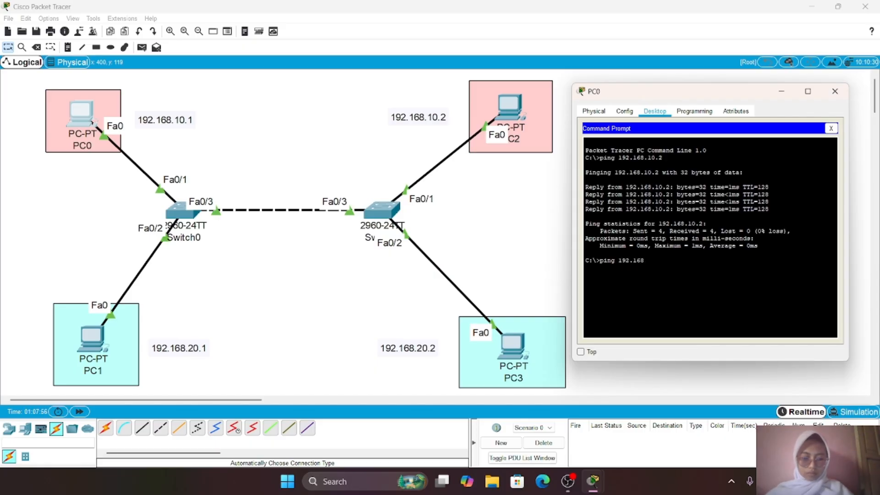
text(.20)
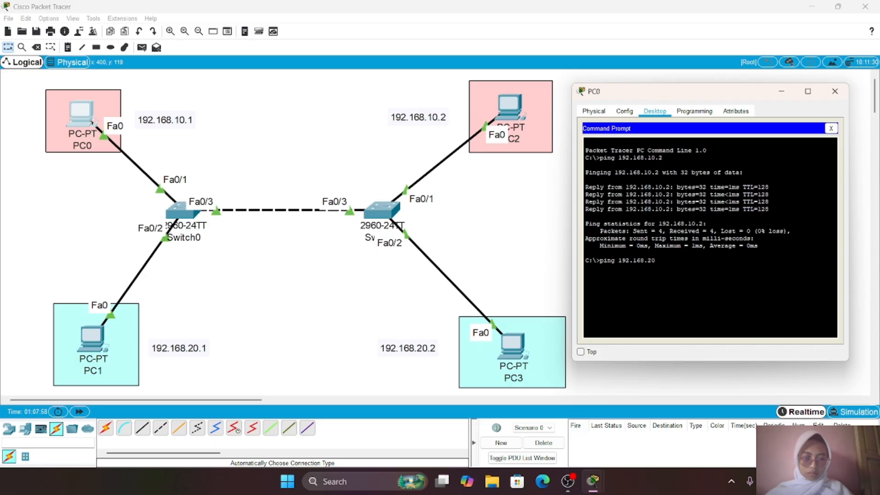
text(.2)
key(Return)
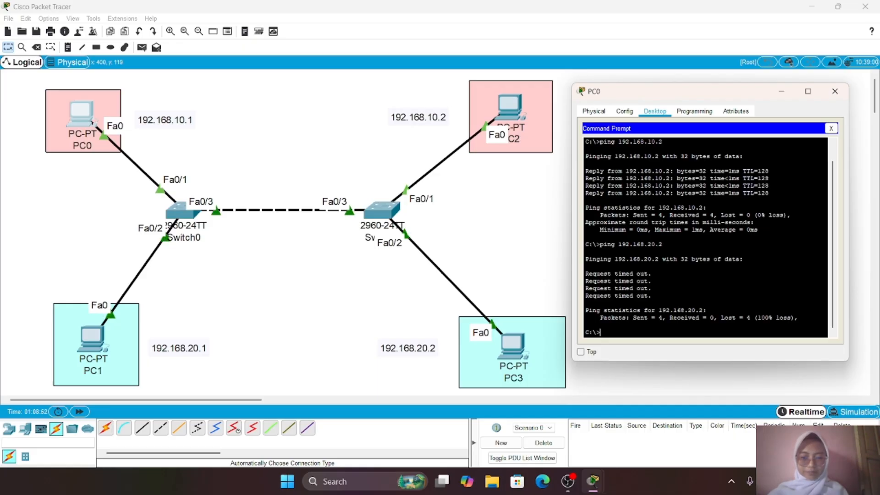
click(834, 92)
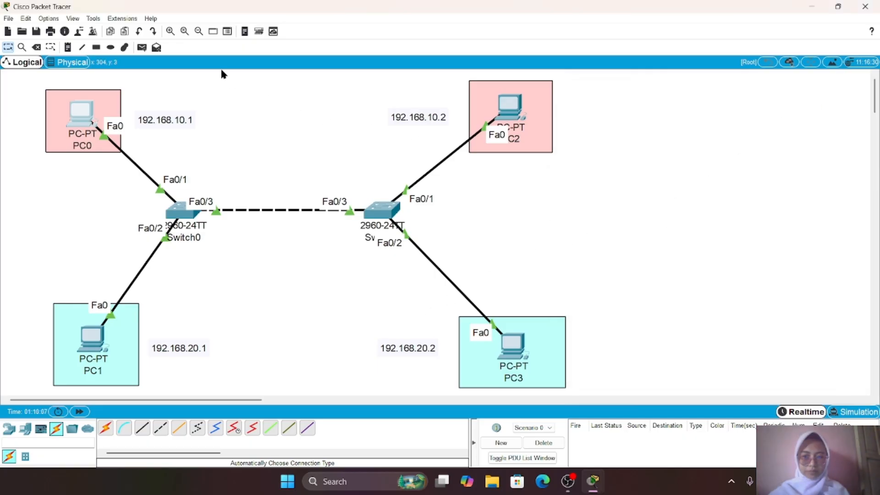
Send a simple PDU from PC0 to PC2 to test traffic within the SALES VLAN
click(143, 47)
click(90, 118)
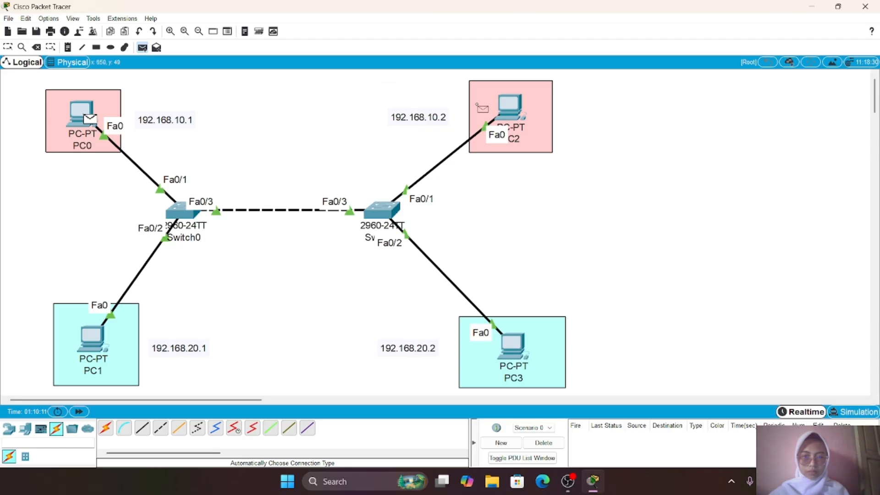
click(517, 112)
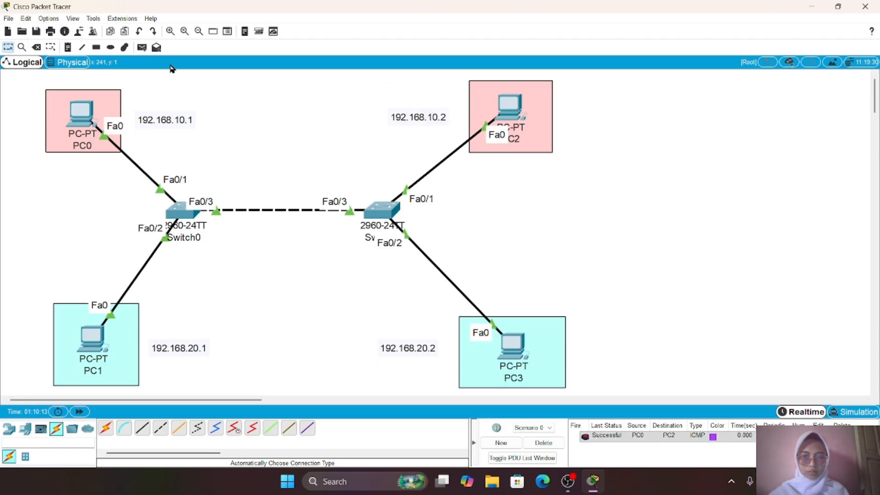
Send simple PDUs from PC0 to PC3 and from PC0 to PC1 to test traffic between the VLANs
click(143, 48)
click(83, 120)
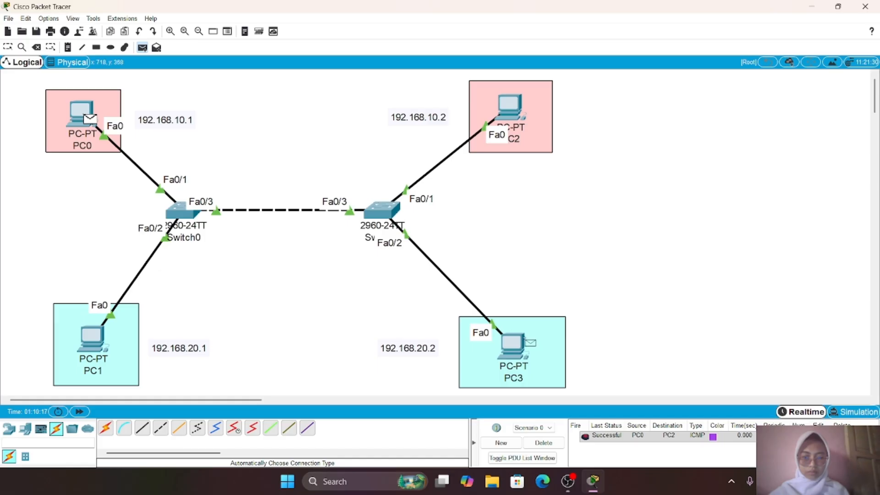
click(501, 336)
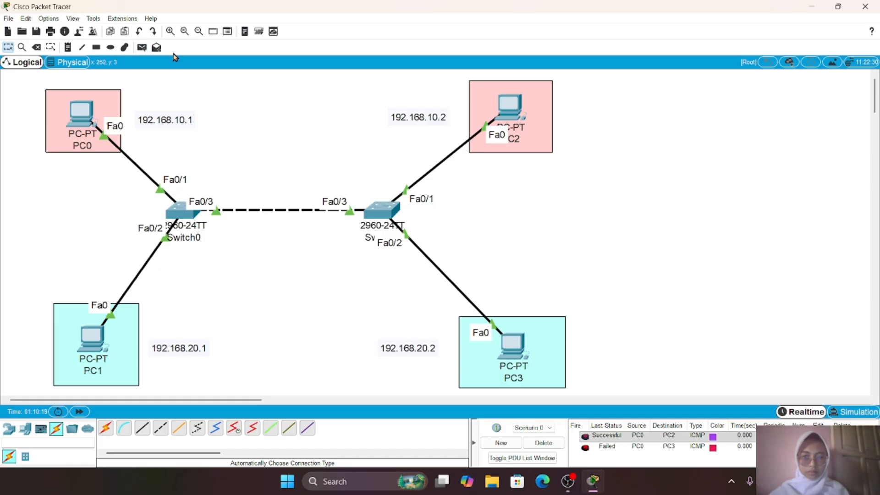
click(144, 50)
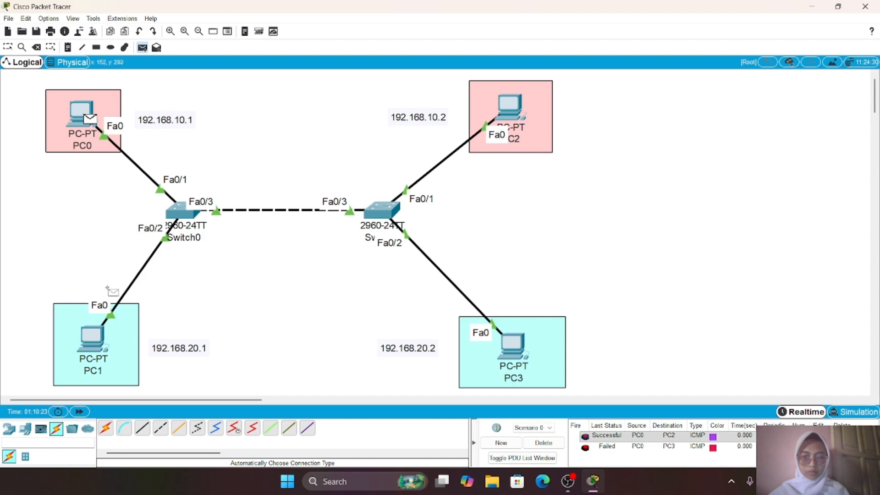
click(92, 341)
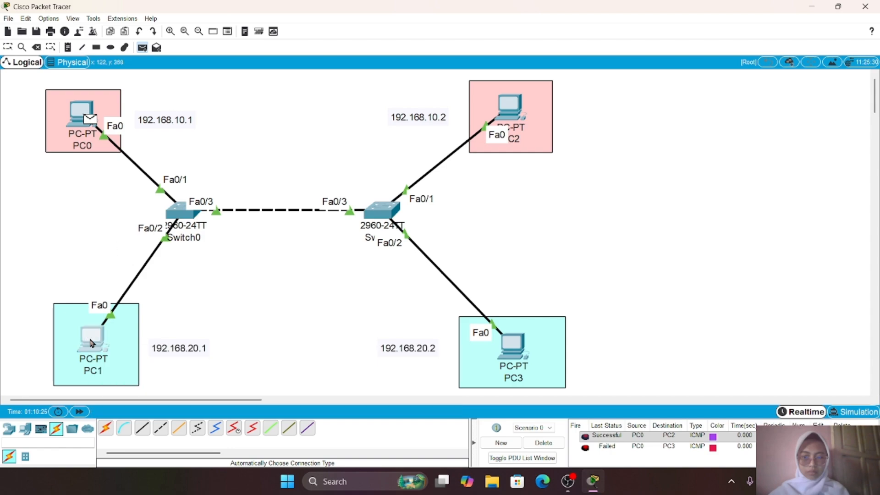
Send simple PDUs from PC1 to PC2 and from PC1 to PC3, and check their entries in the PDU list
click(141, 48)
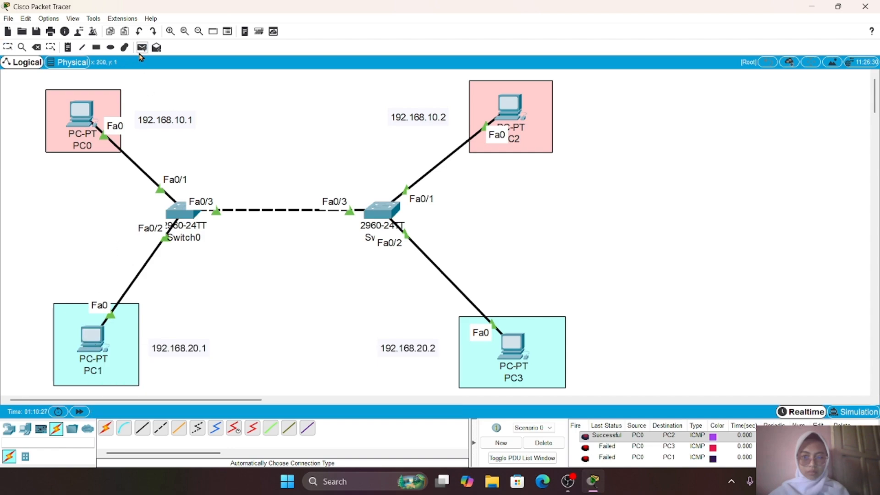
click(96, 341)
click(510, 110)
click(142, 47)
click(98, 343)
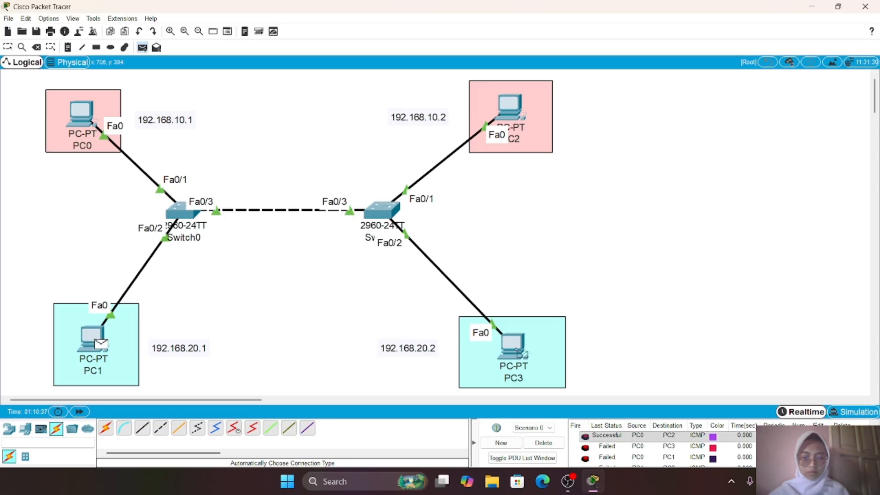
click(519, 352)
scroll(660, 444, down, 2)
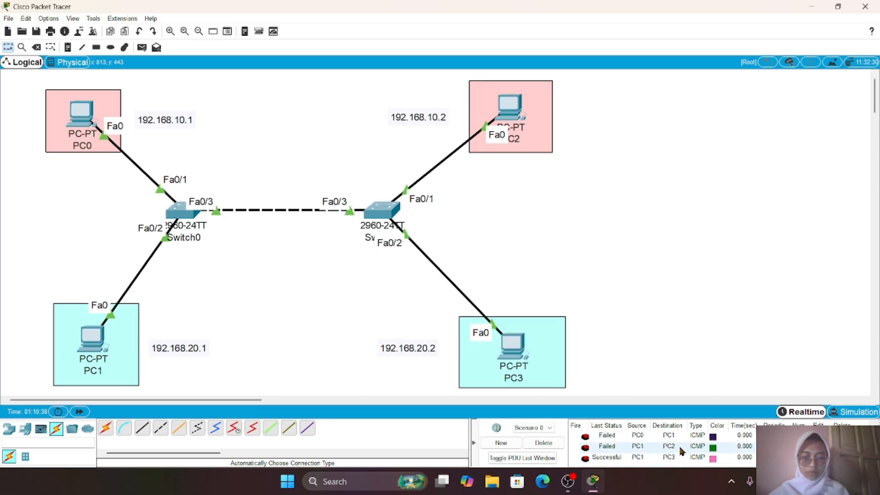